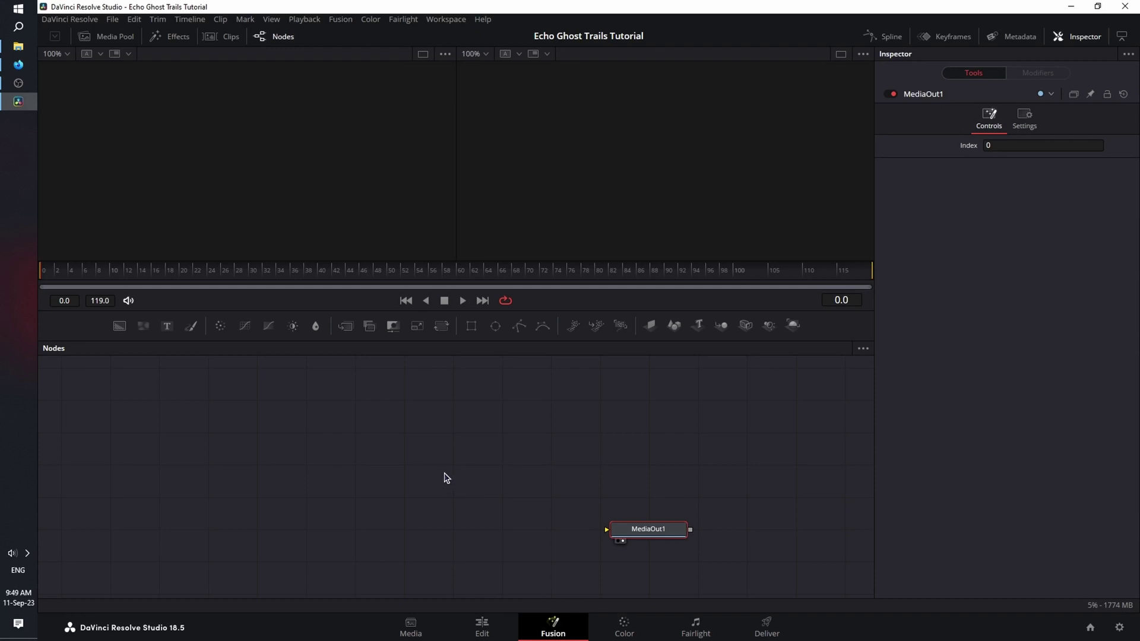
Step: Add two Merge nodes and rename them Instance and Text
drag(346, 326, 368, 499)
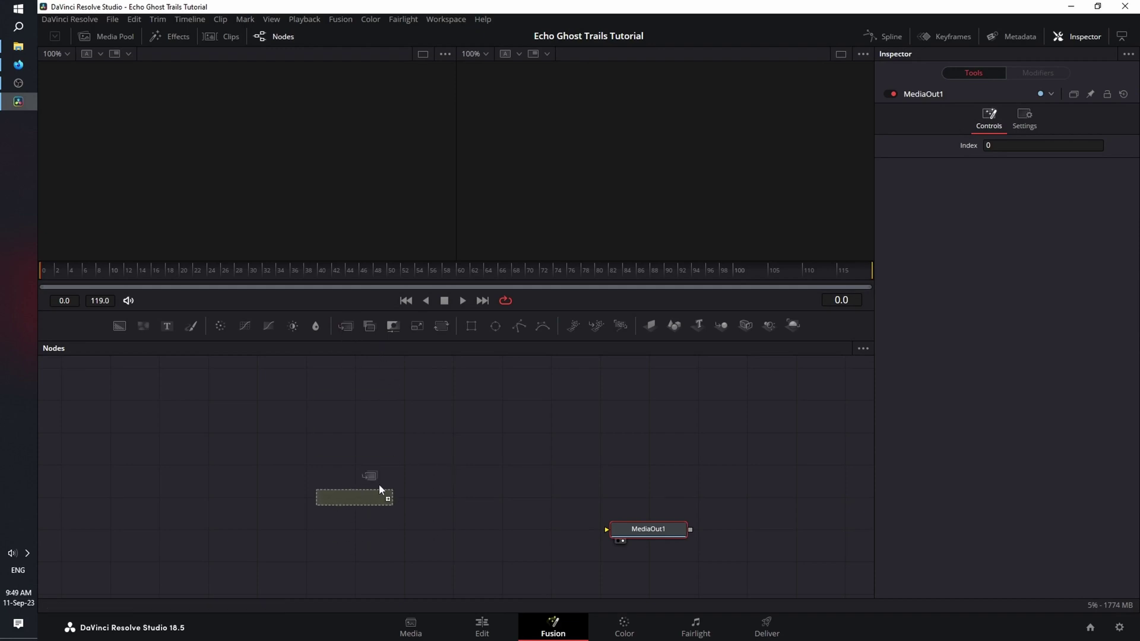
key(F2)
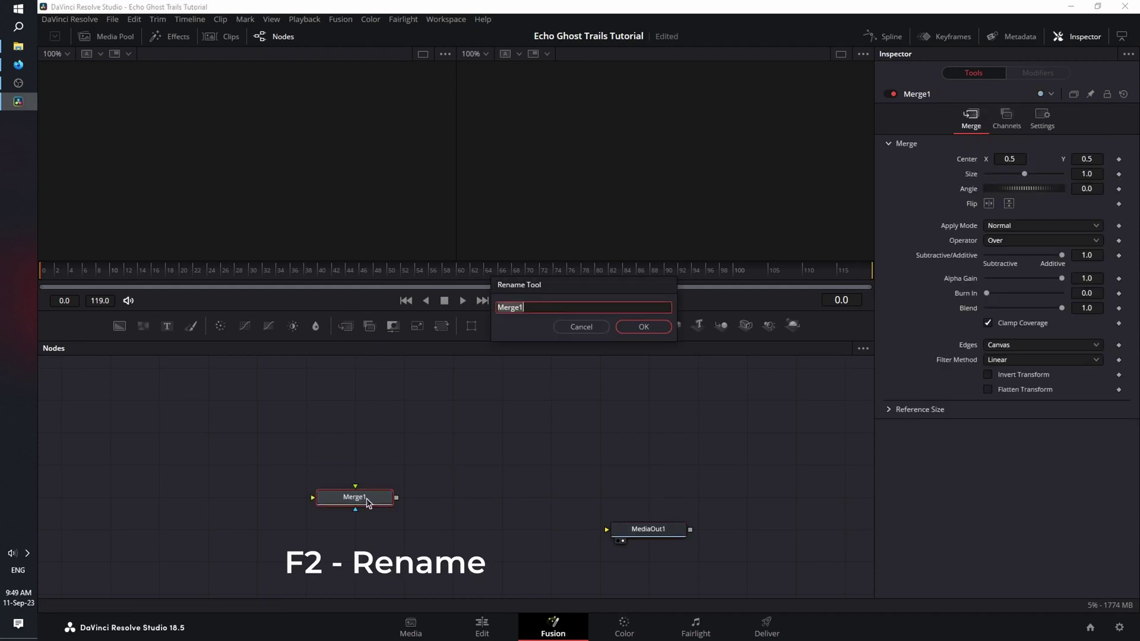
key(BackSpace)
text(Instance)
key(Return)
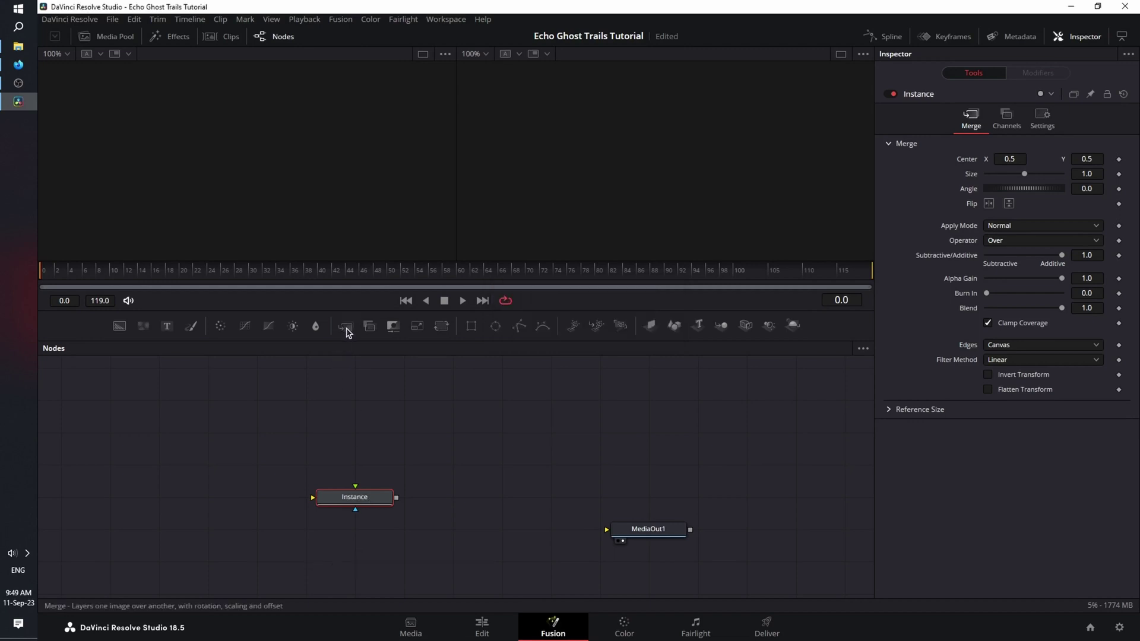
drag(346, 327, 502, 502)
key(F2)
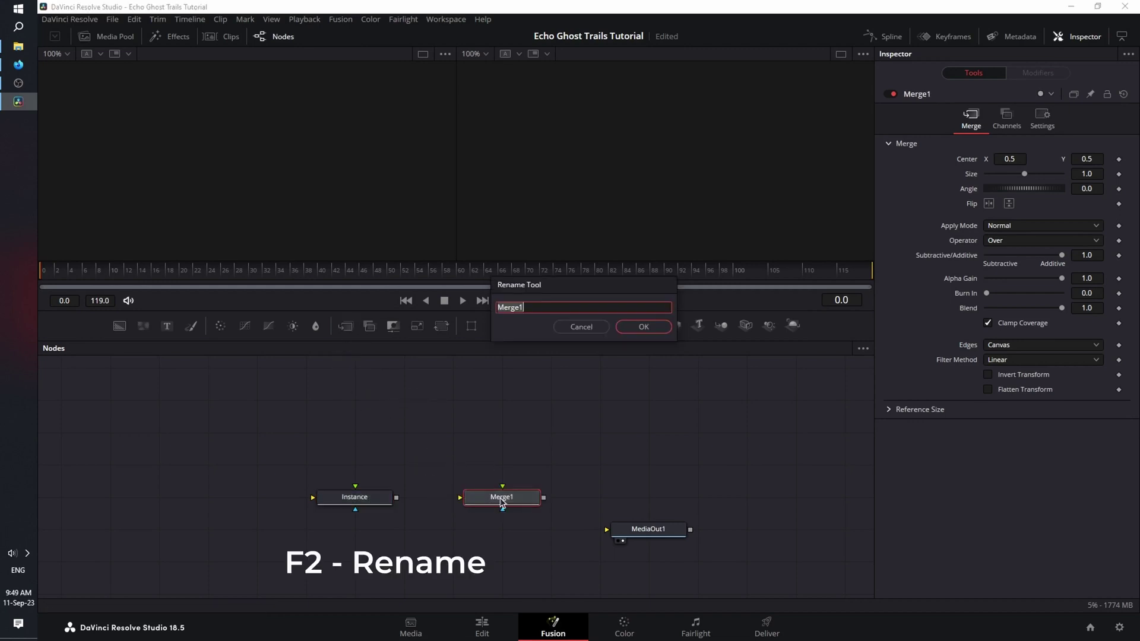
text(Text)
key(Return)
Step: Add a Background node and wire the Instance merge into Text, then Text into MediaOut1
drag(120, 326, 325, 503)
drag(396, 499, 469, 503)
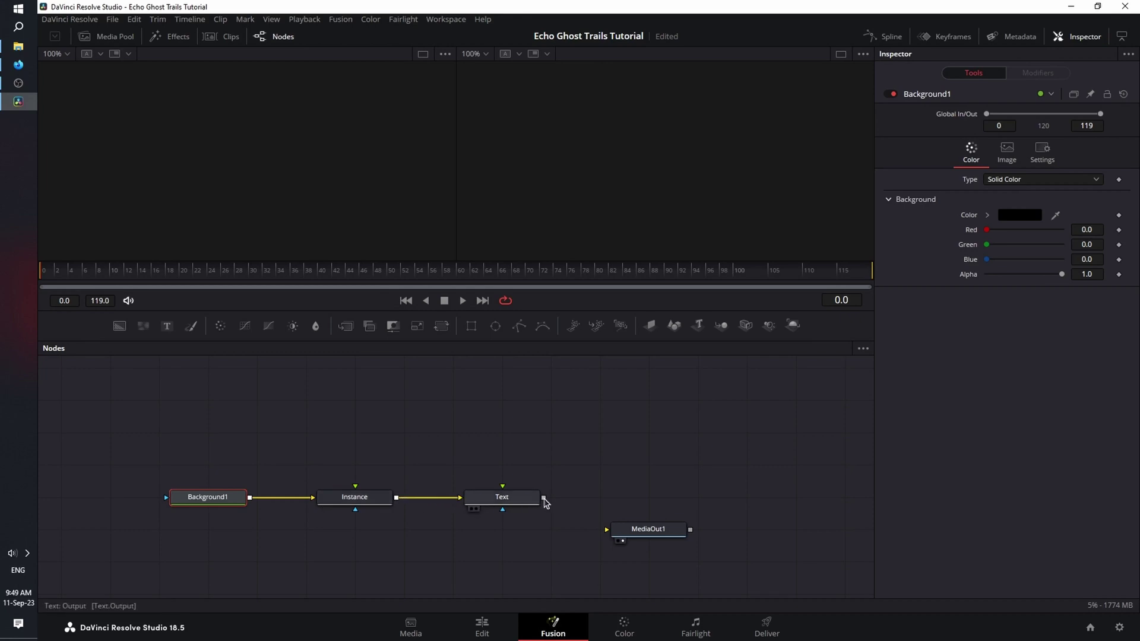
drag(543, 498, 619, 537)
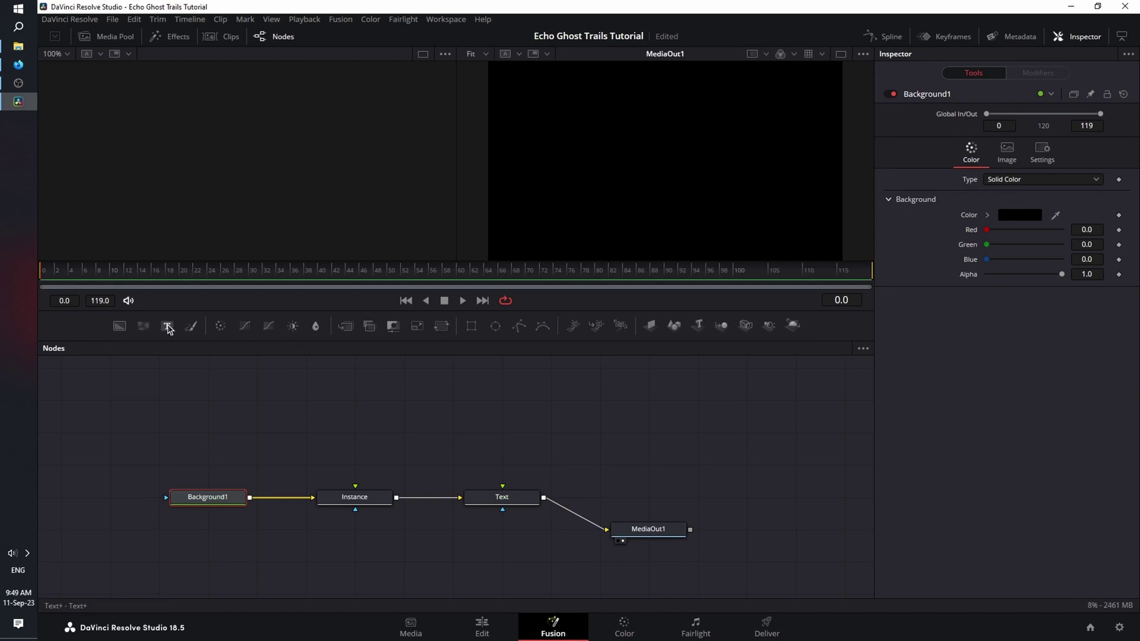
Step: Add 'ECHO TRAILS' text in Akira Expanded Super Bold, shrunk to size 0.0482, viewing MediaOut1
drag(168, 325, 514, 502)
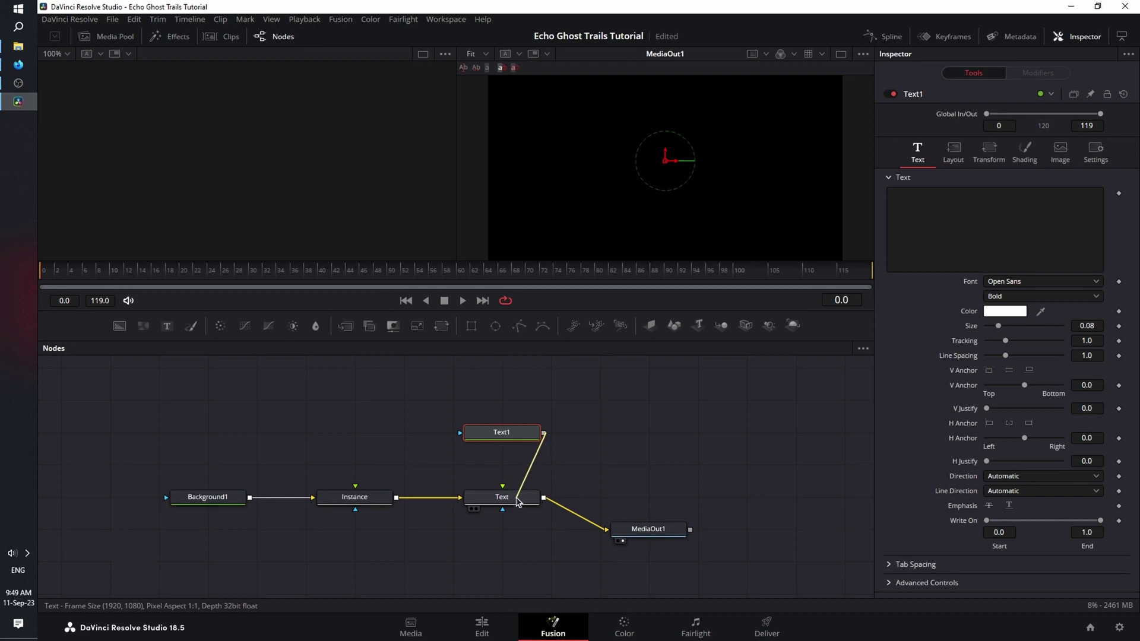
click(940, 216)
text(ECHO TRAILS)
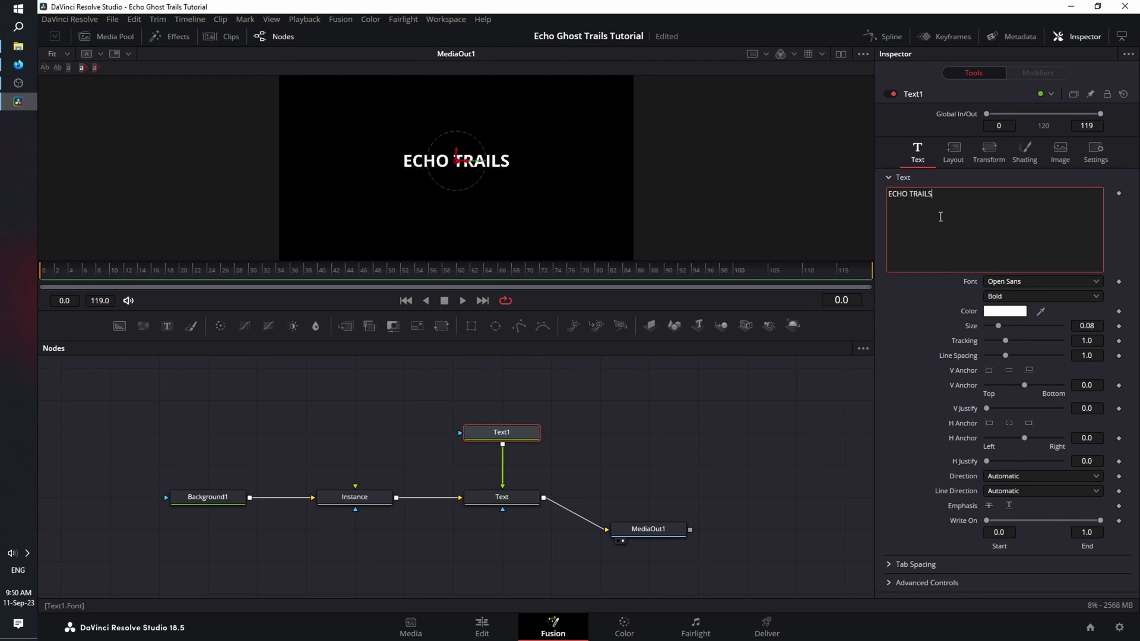
click(1046, 283)
click(1036, 392)
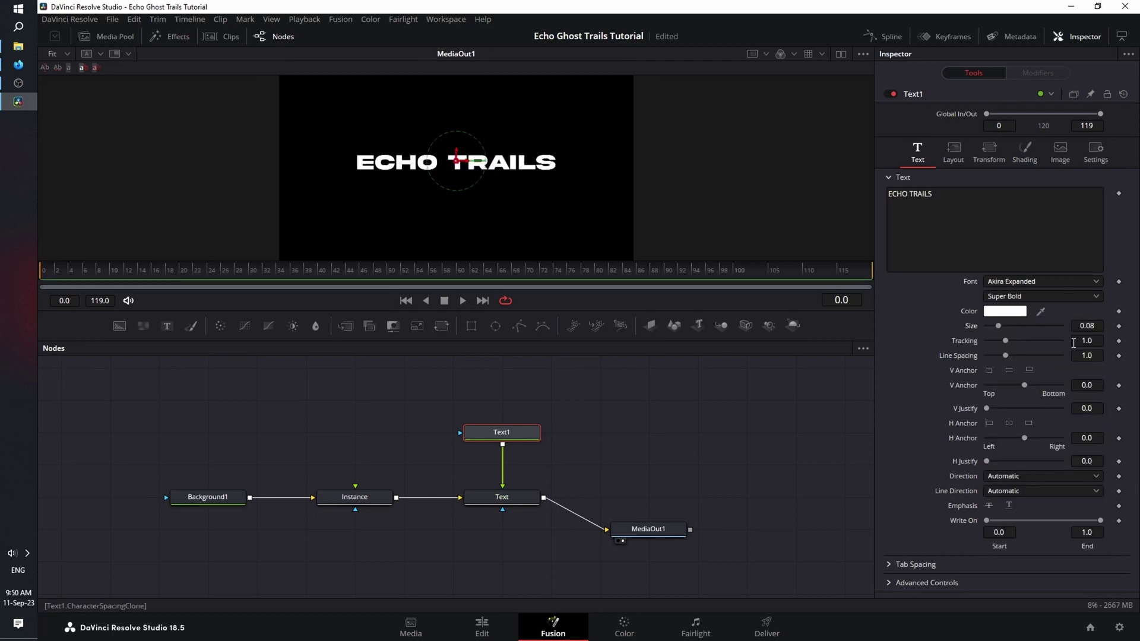
drag(1095, 326, 1060, 326)
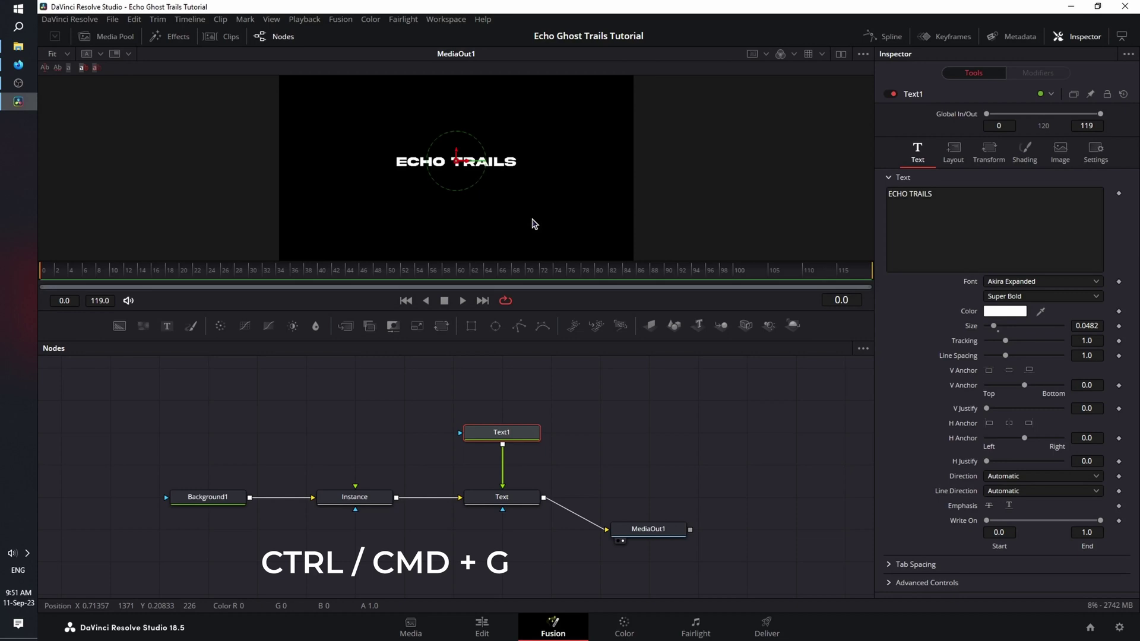
Step: Turn on the viewer's safe-area guides and centre lines with Ctrl+G
key(ctrl+g)
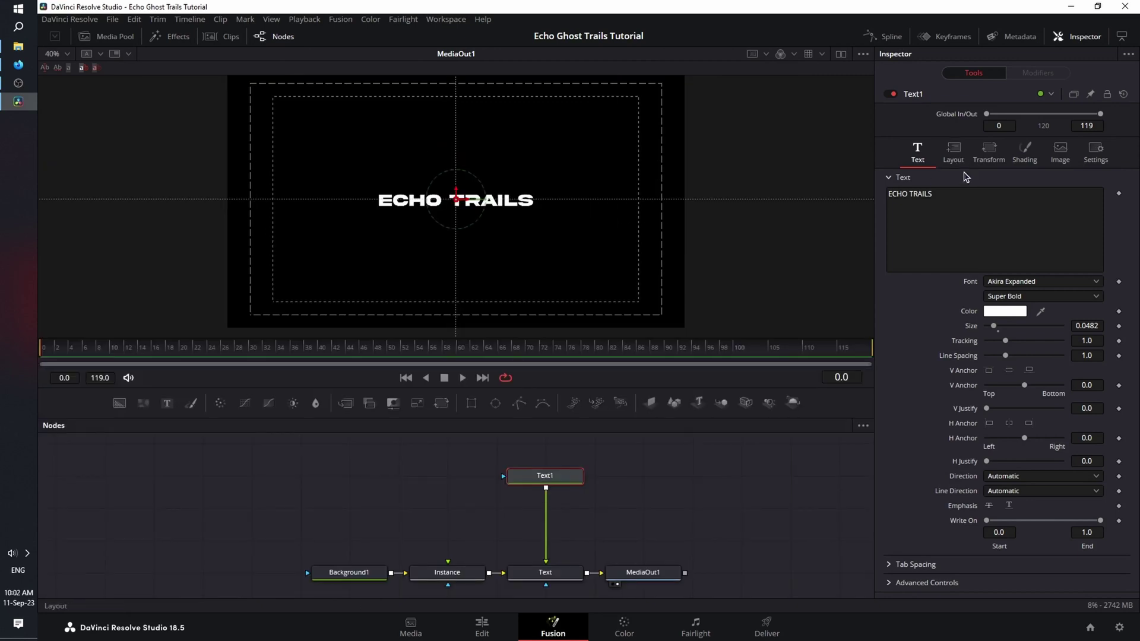
Step: Keyframe Text1's Center and move the text left, upper left, right, then lower across frames 30-96
click(953, 156)
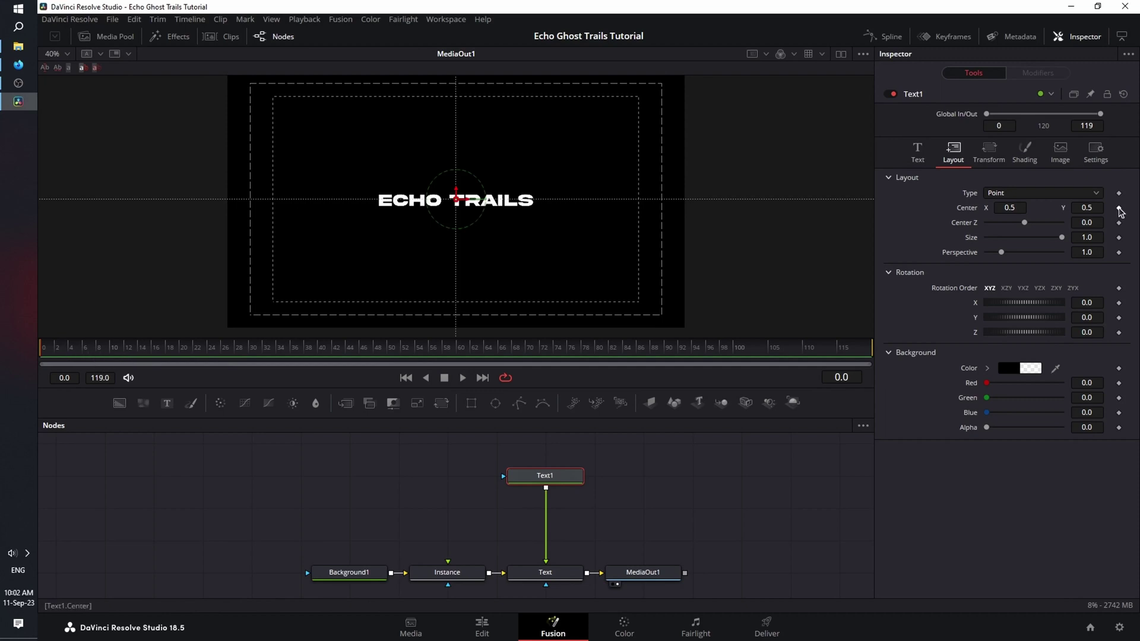
click(1119, 209)
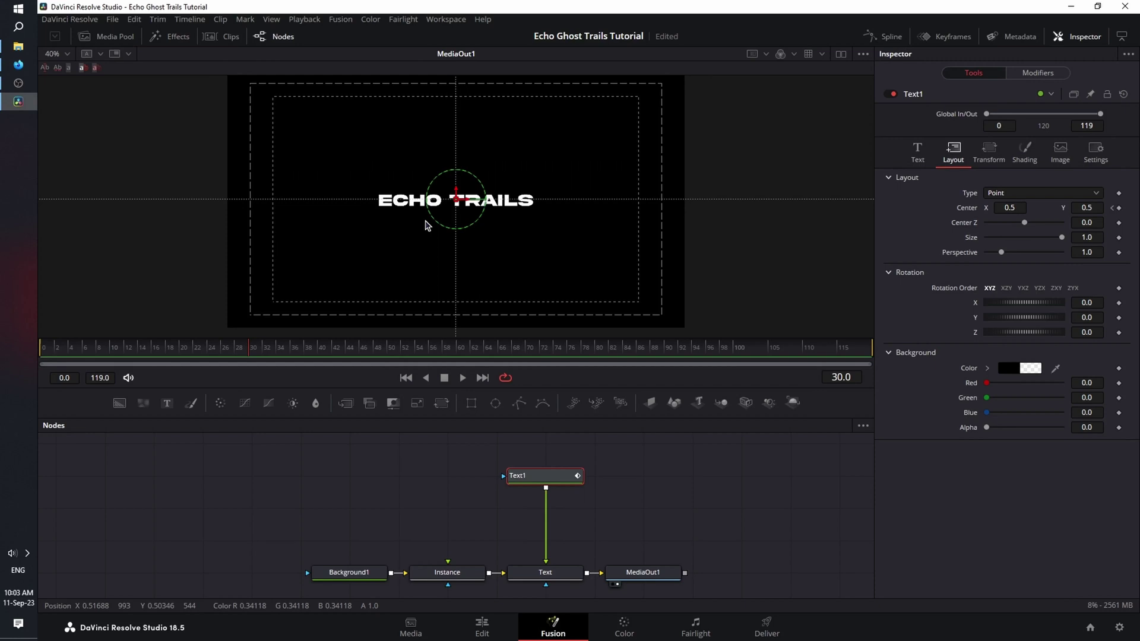
drag(456, 194, 352, 309)
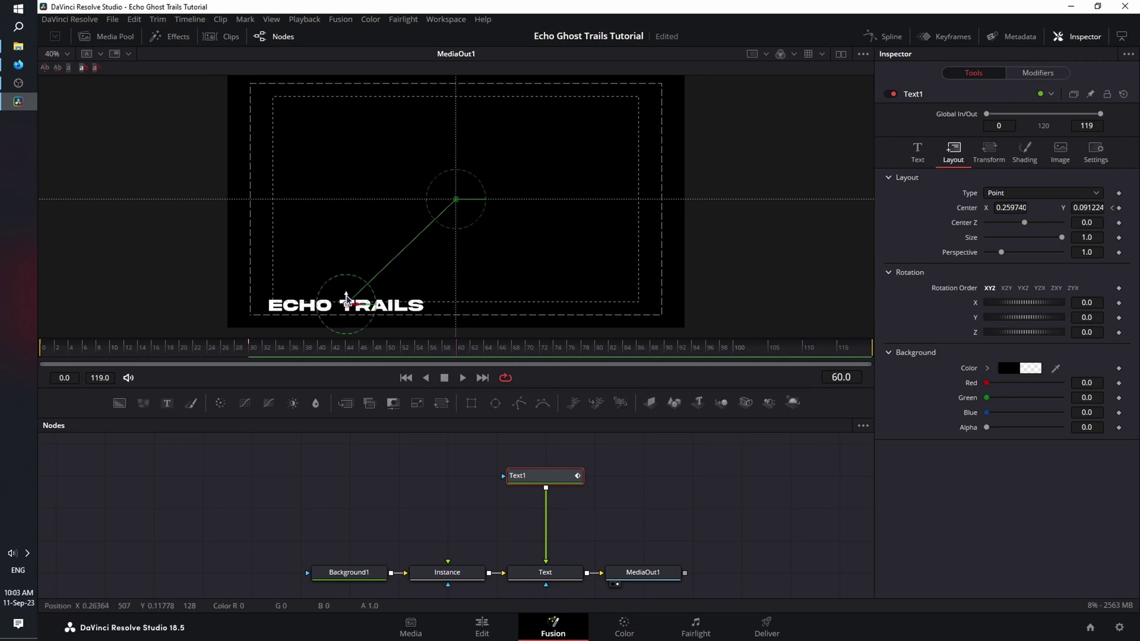
drag(348, 295, 360, 122)
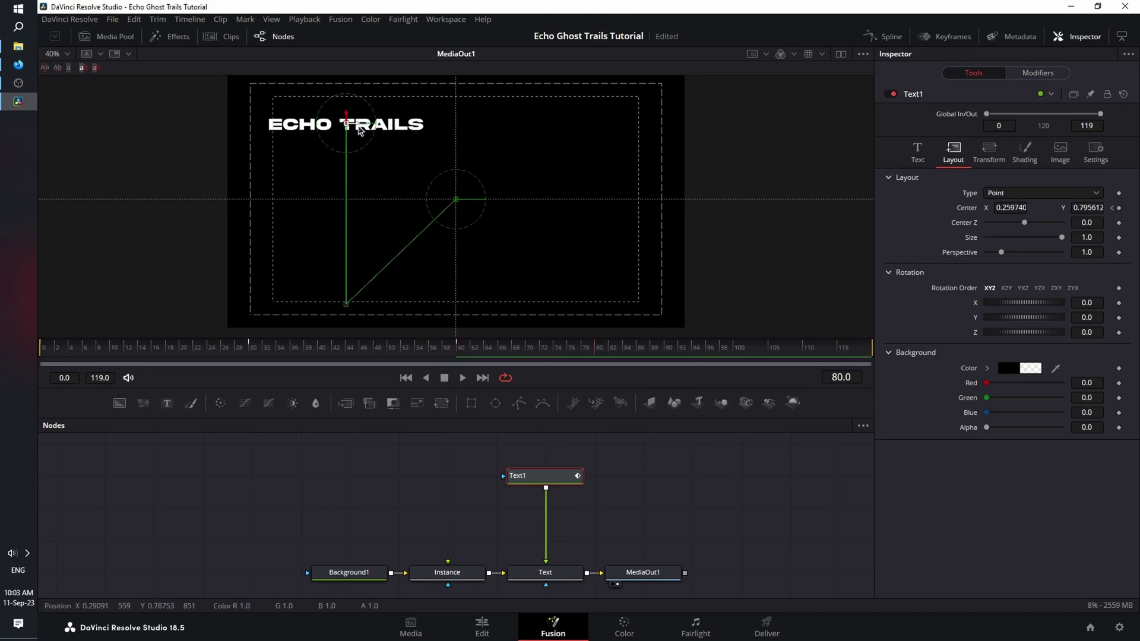
drag(356, 124, 576, 178)
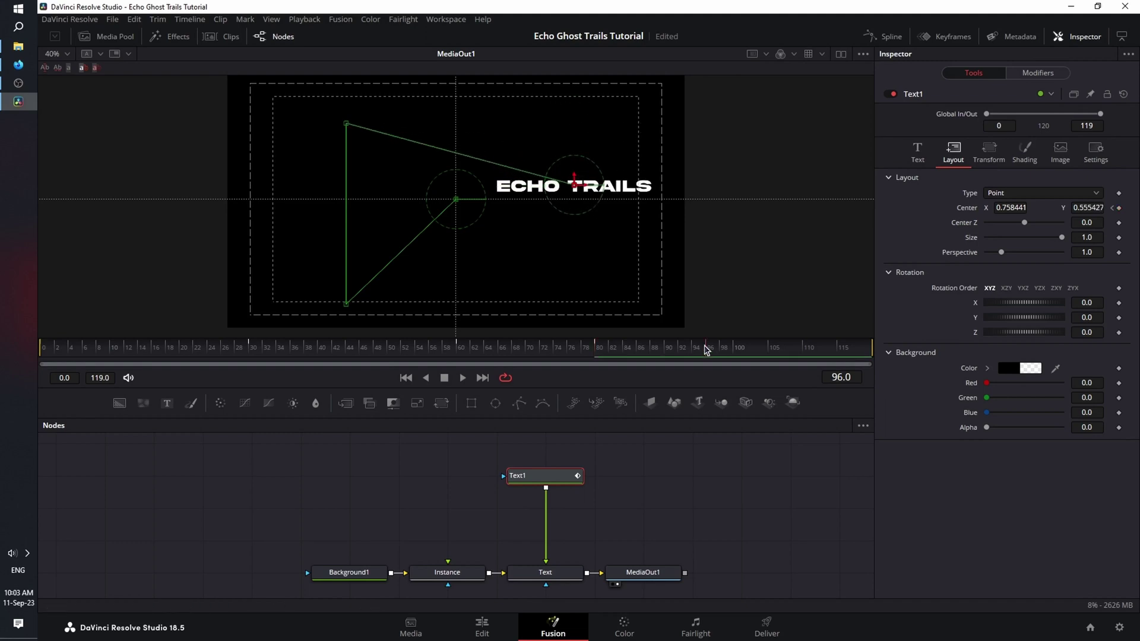
drag(574, 178, 526, 291)
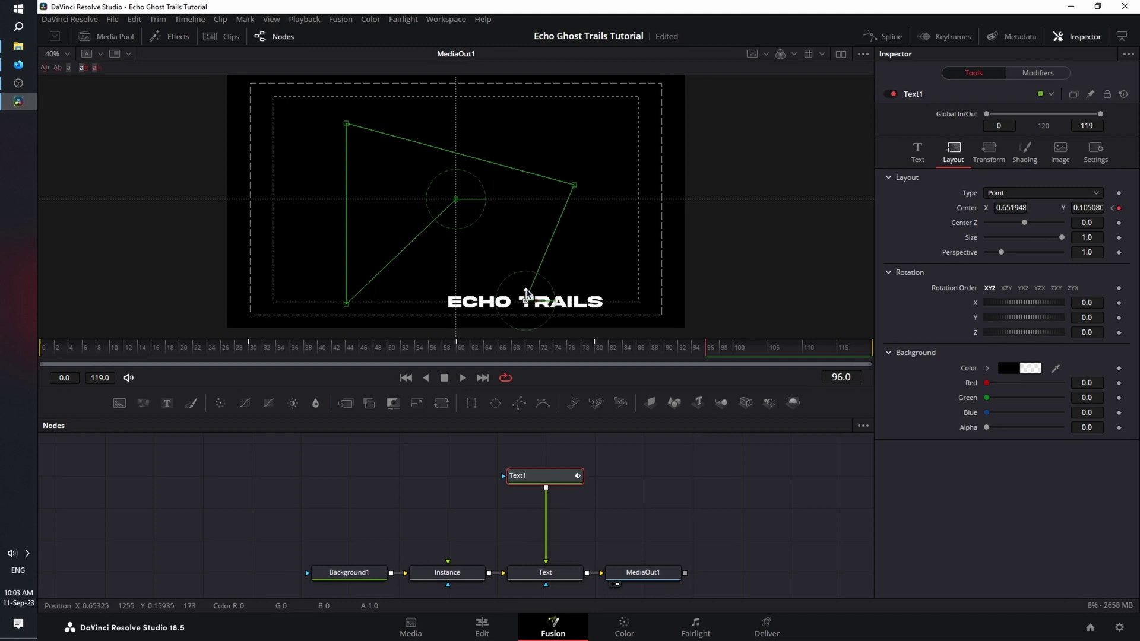
Step: At frame 110 return the text to centre, then play the animation back from the start
click(802, 350)
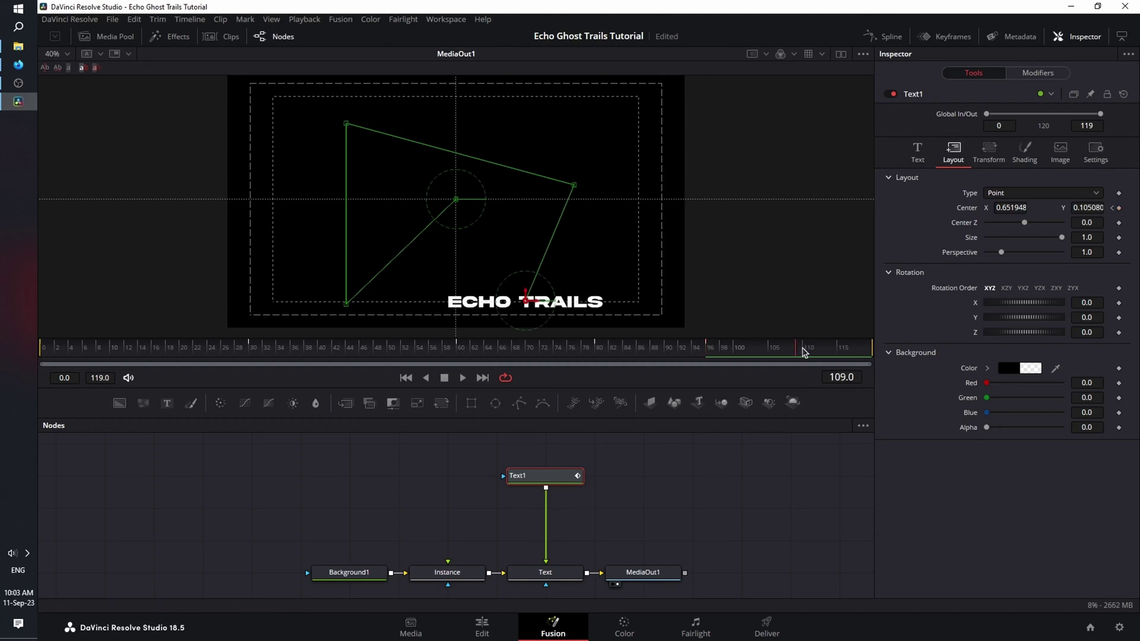
click(803, 351)
drag(526, 293, 468, 203)
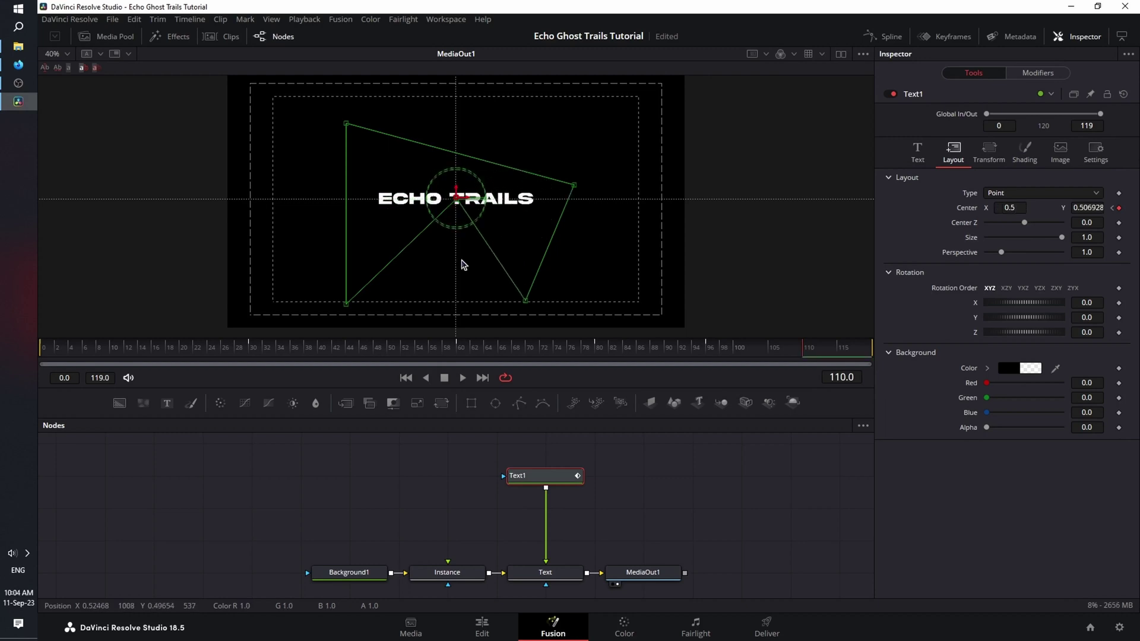
click(408, 379)
click(463, 378)
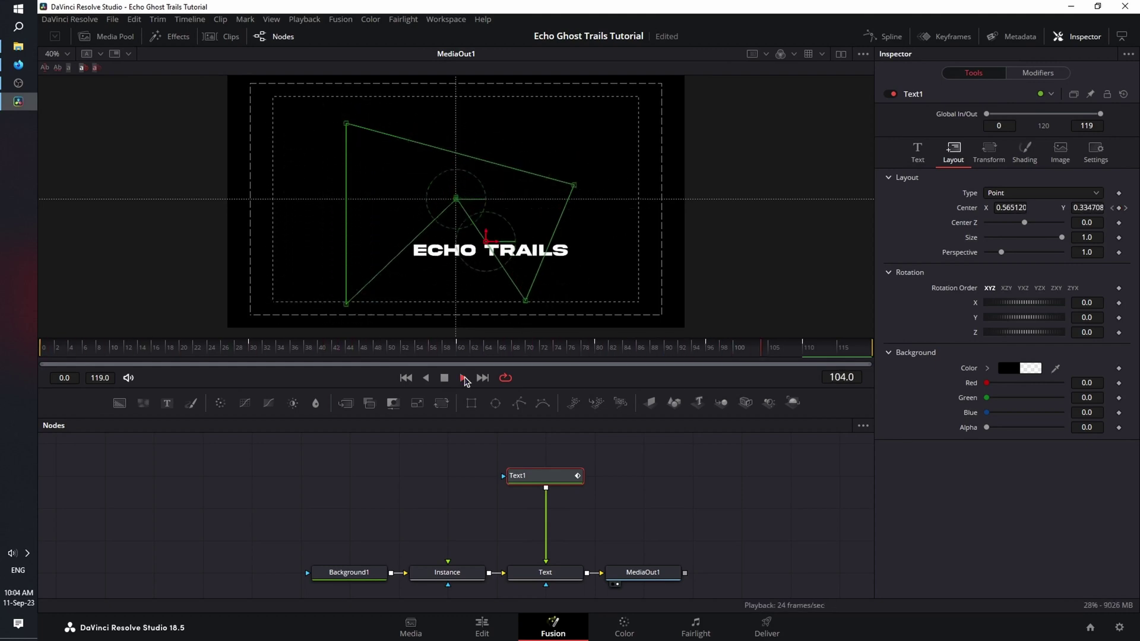
click(463, 379)
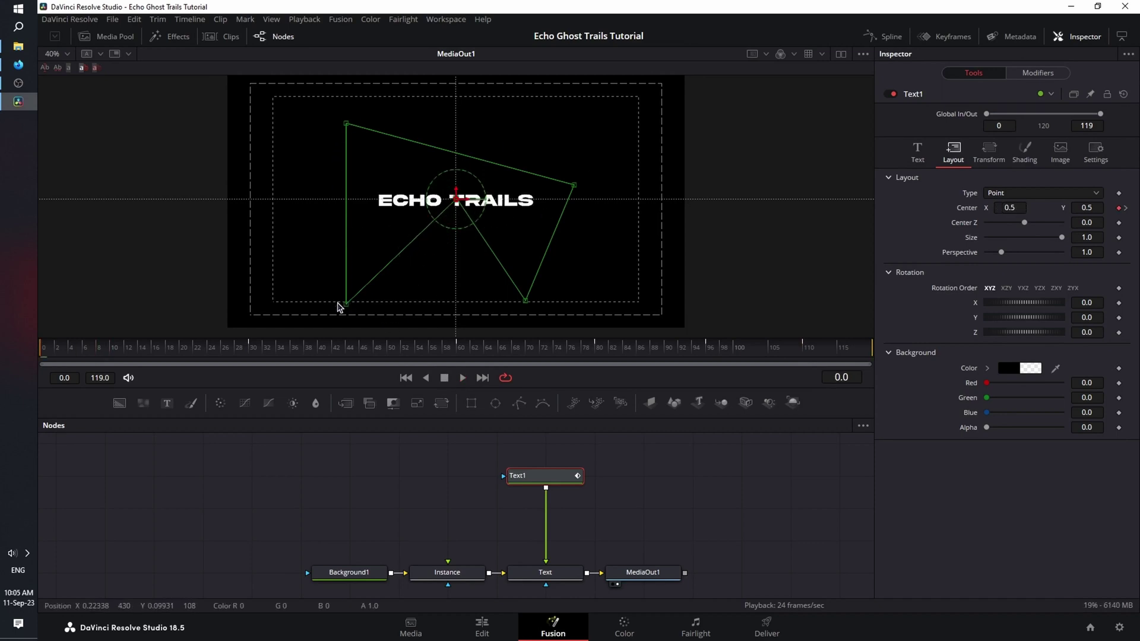
Step: Drag the path points' Bezier handles to round every corner into a looping curve, then preview playback
click(346, 243)
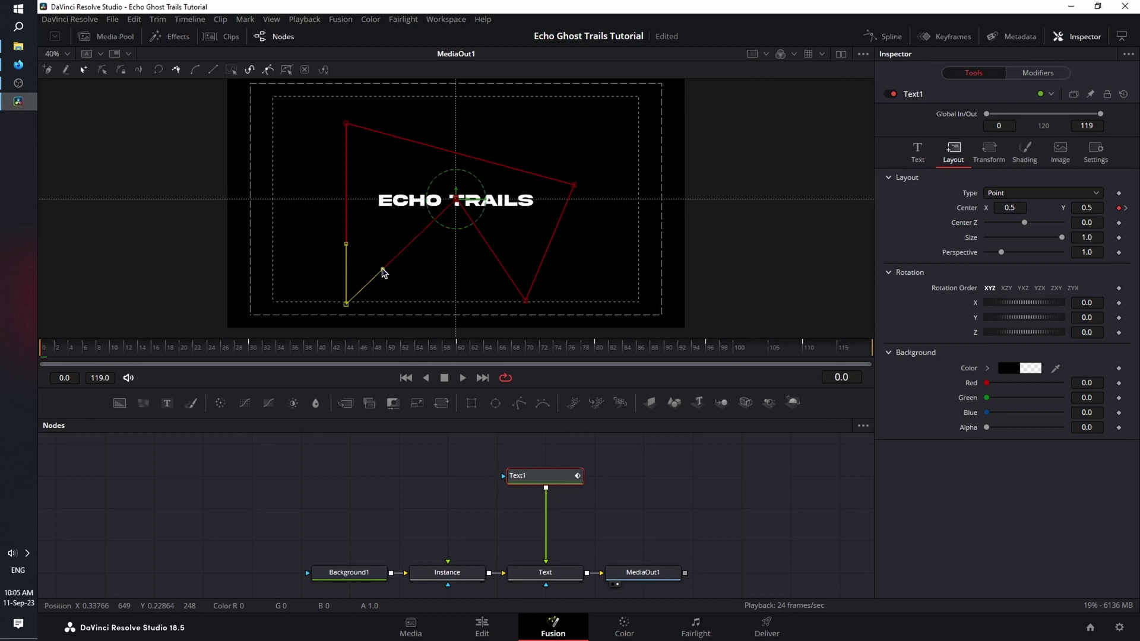
drag(383, 272, 408, 311)
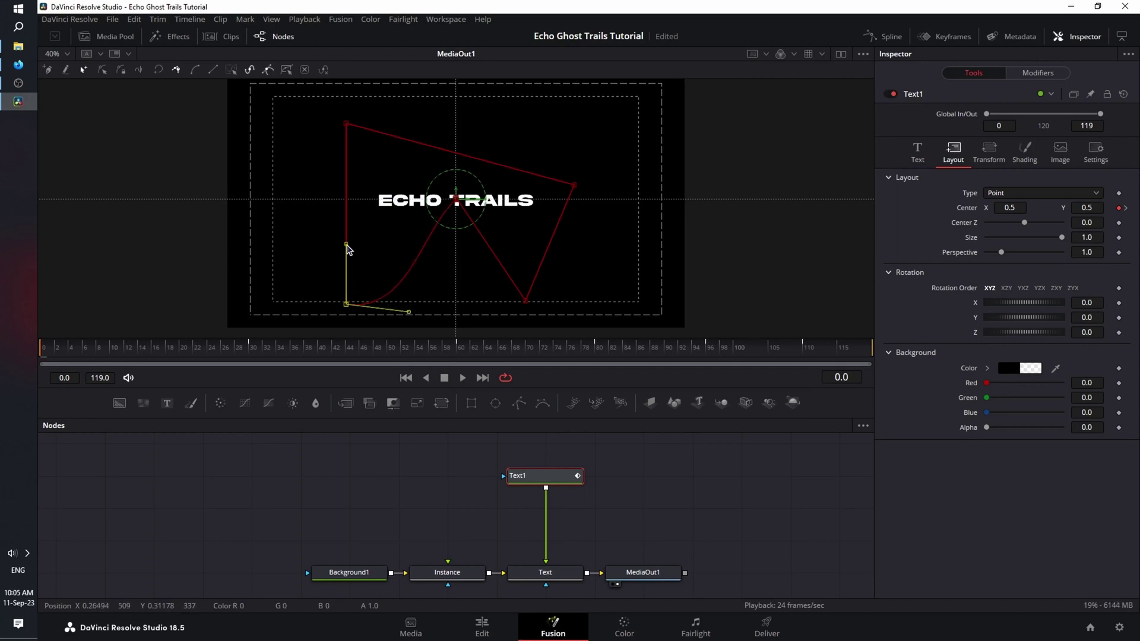
drag(346, 244, 308, 264)
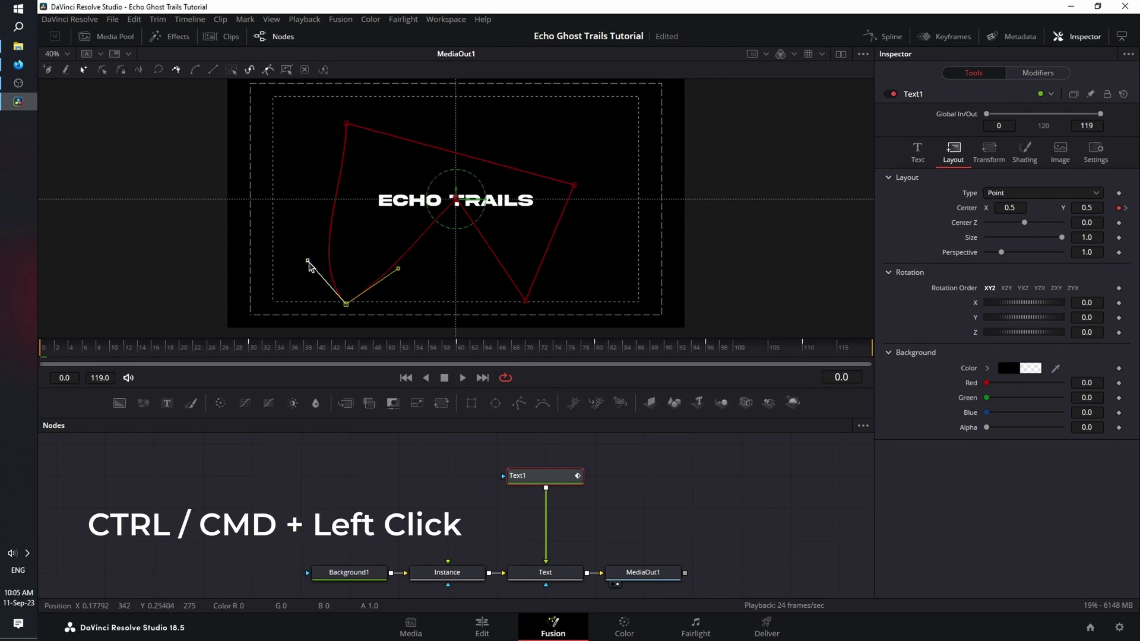
drag(307, 261, 286, 300)
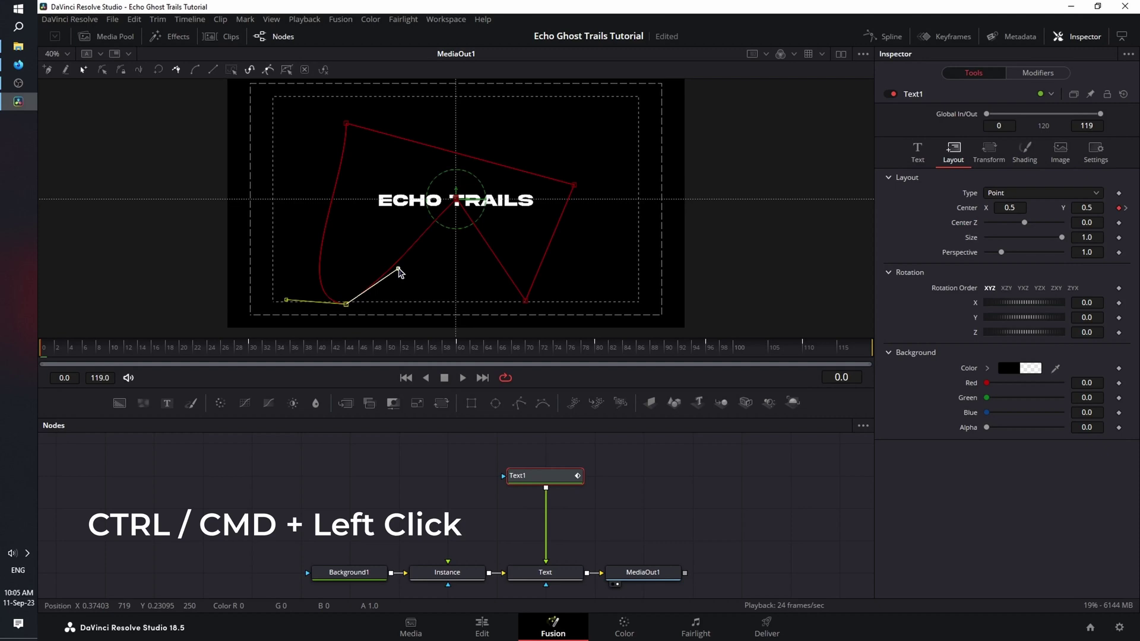
drag(400, 270, 413, 301)
drag(346, 122, 428, 145)
drag(574, 185, 585, 137)
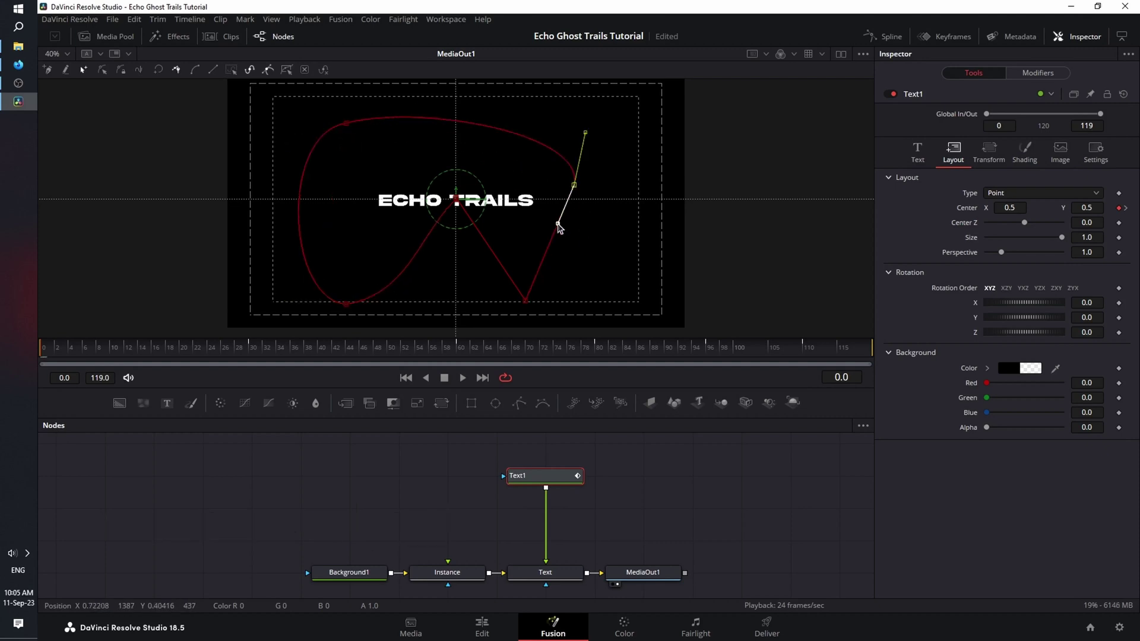
drag(525, 299, 476, 297)
drag(573, 184, 585, 187)
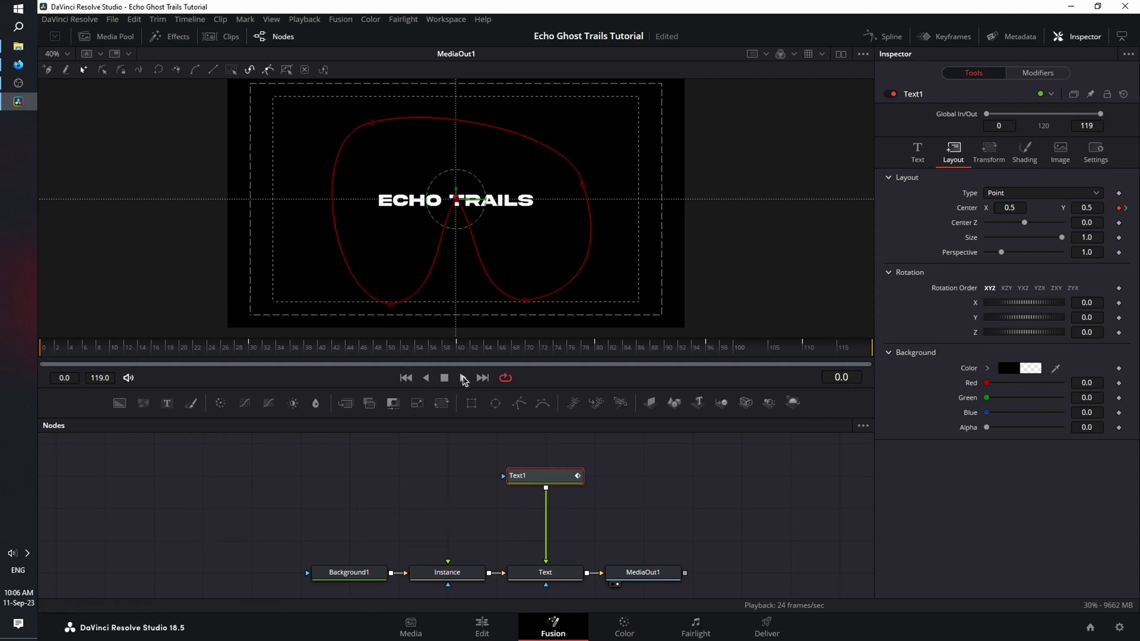
click(464, 378)
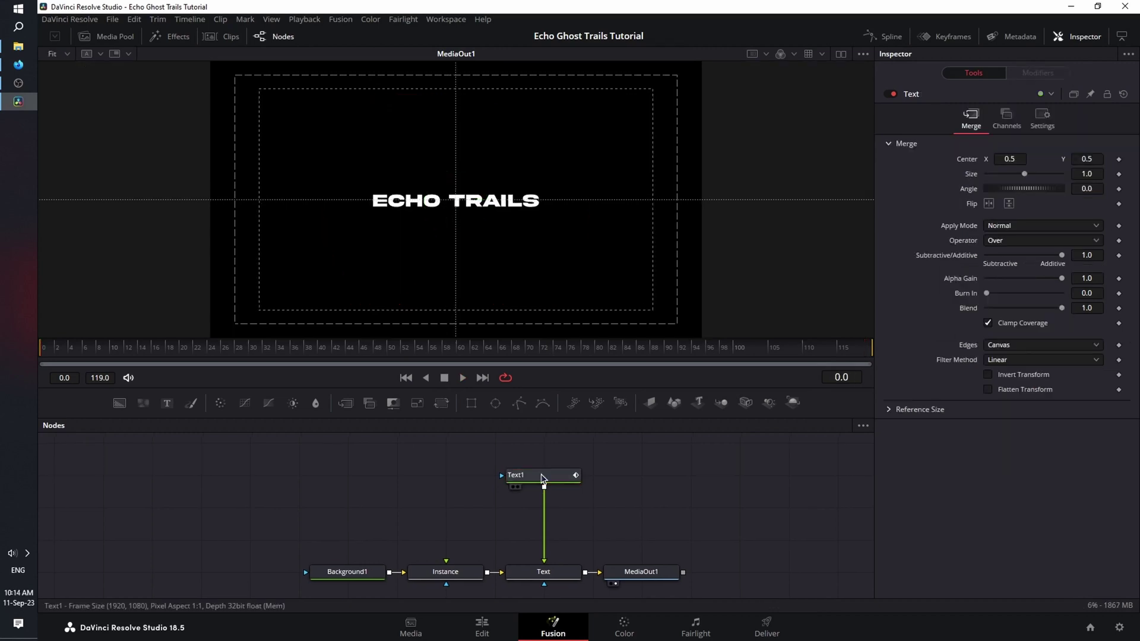
Step: Copy Text1 and paste it as an instance, placing Instance_Text1 beside the original
click(540, 474)
key(ctrl+c)
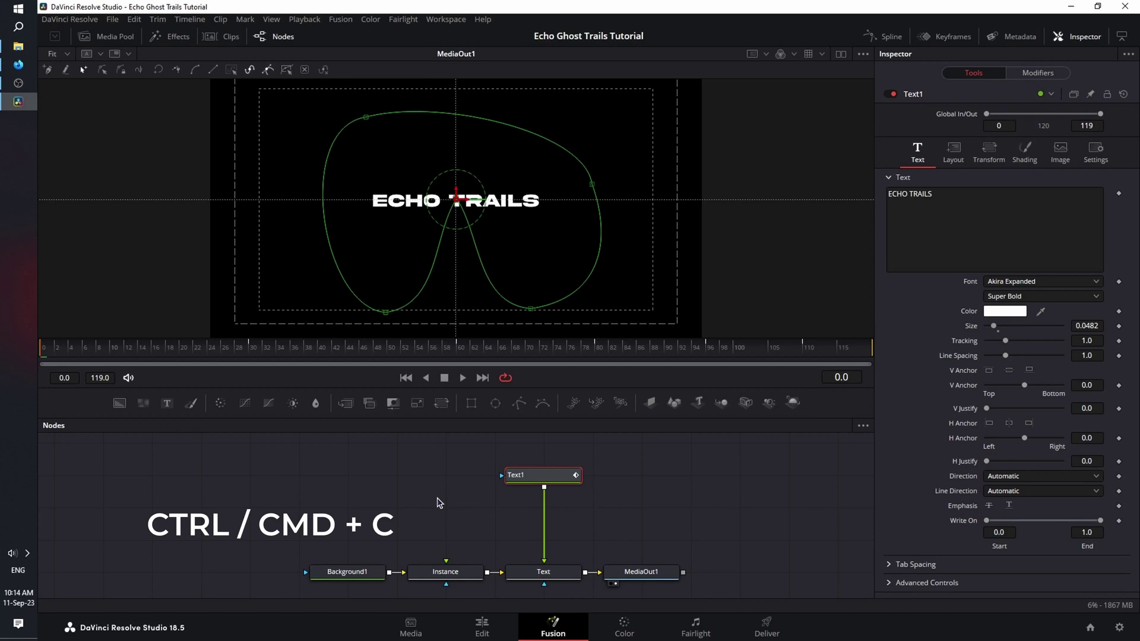
click(410, 484)
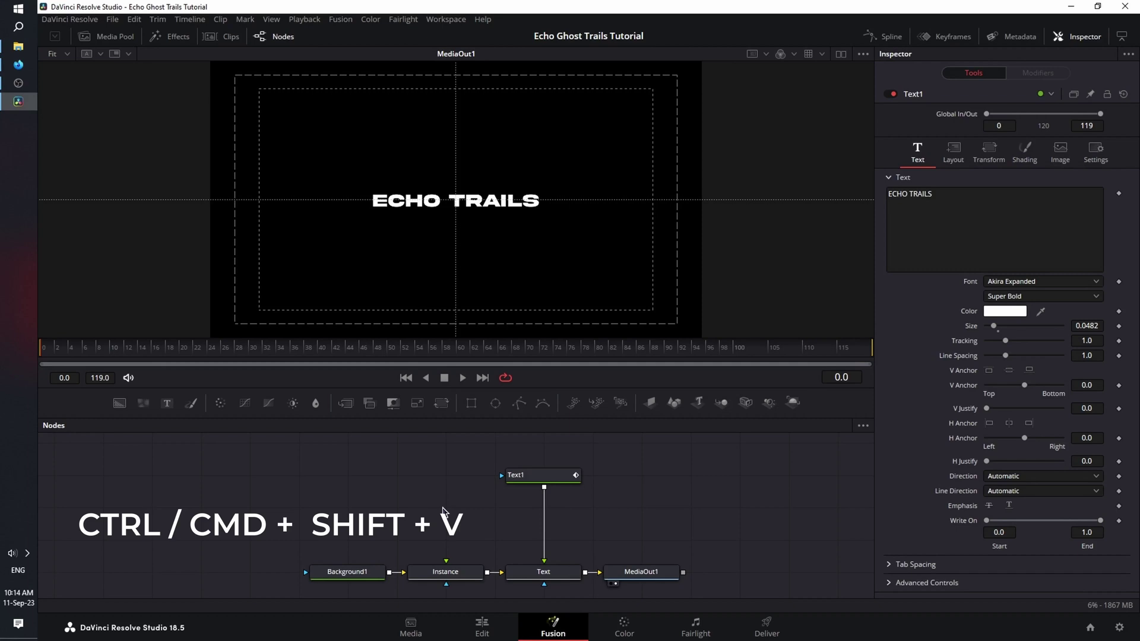
key(ctrl+shift+v)
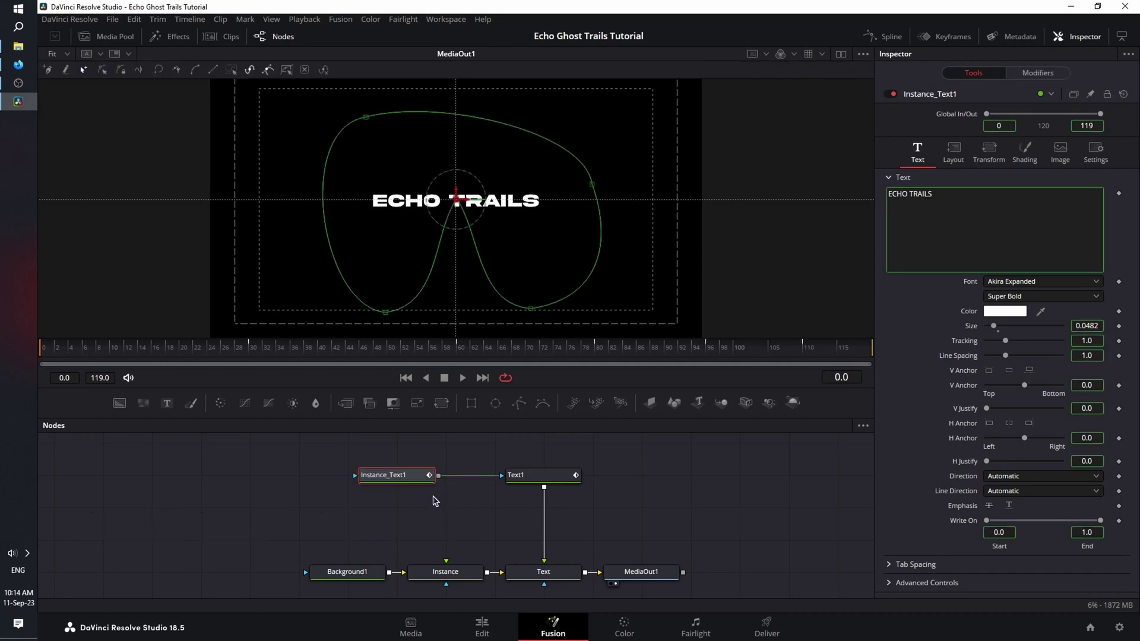
drag(427, 477, 479, 477)
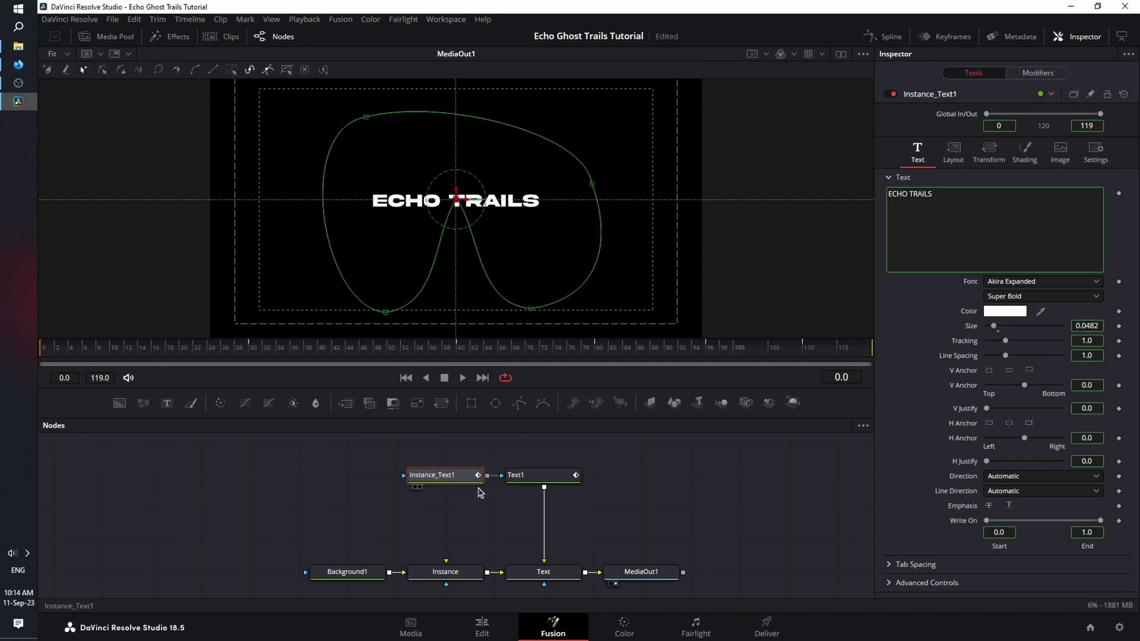
Step: Add an Echo node from the tool search ('ech') between Instance_Text1 and the Instance merge
click(307, 486)
key(shift+space)
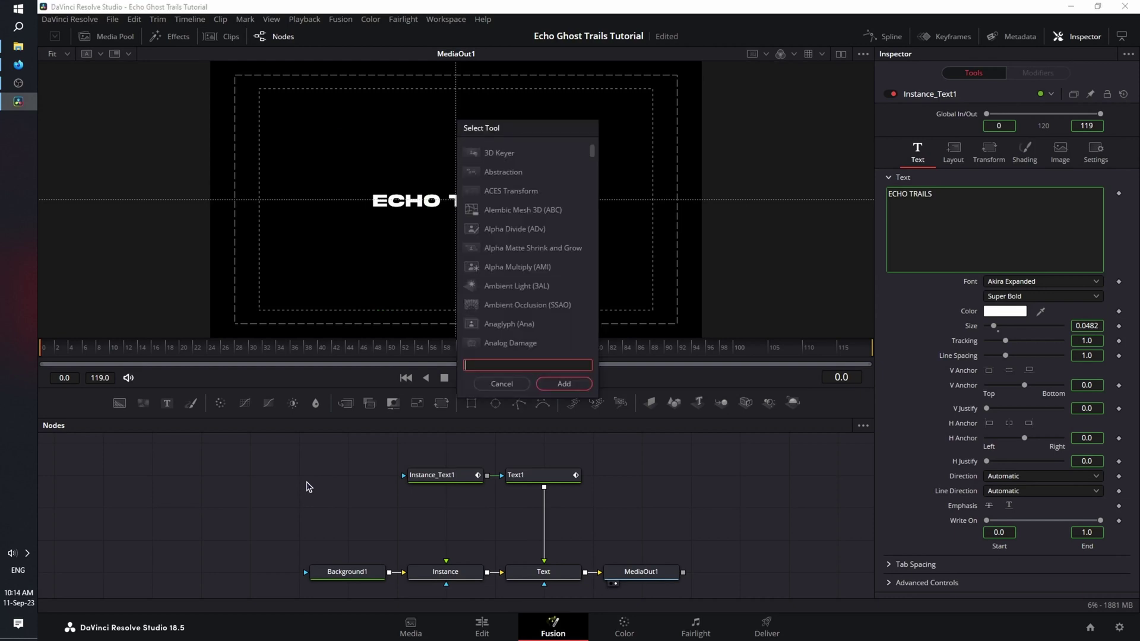
text(echo)
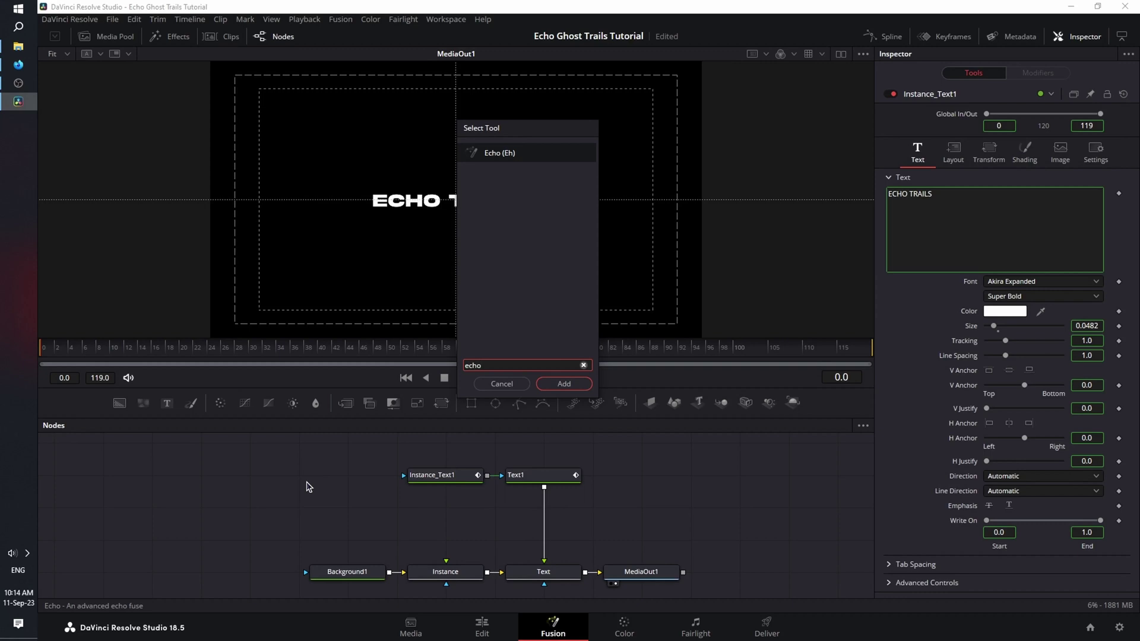
key(Return)
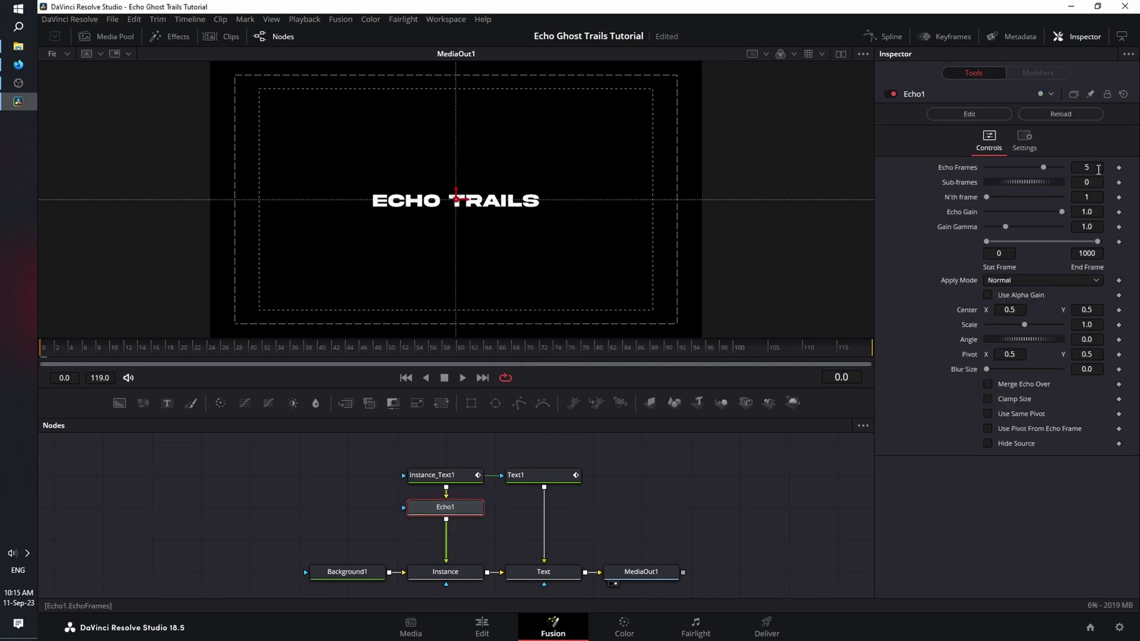
Step: Set Echo1 to 20 Echo Frames, 2 sub-frames and N'th frame 5, then scrub later to view echoes
click(1087, 168)
click(1095, 187)
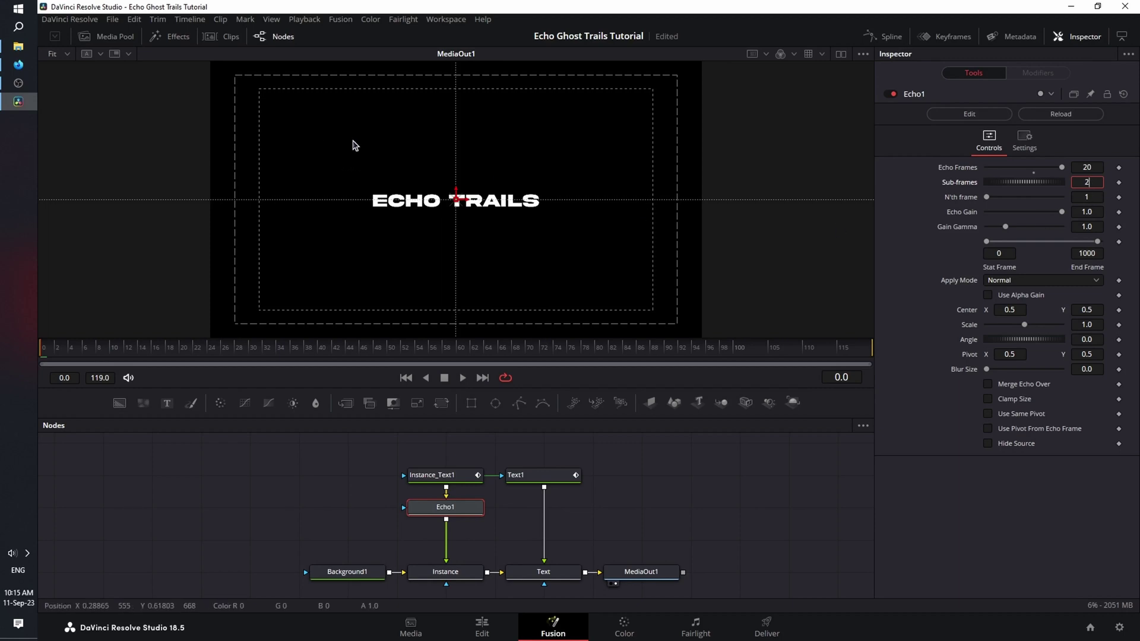
key(Tab)
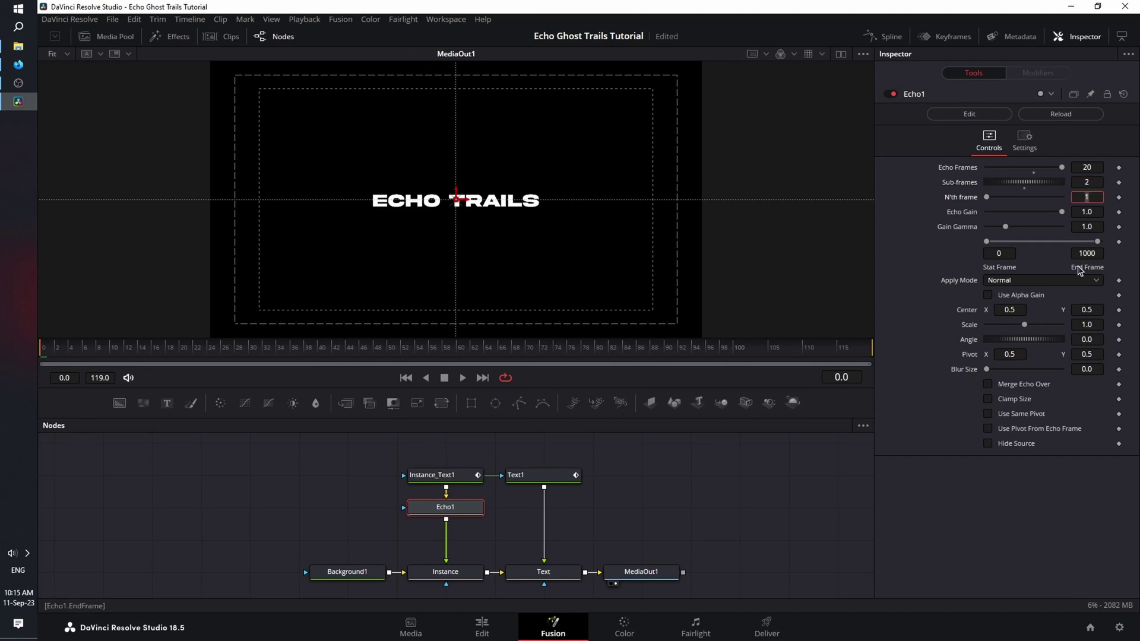
text(5)
key(Tab)
drag(48, 352, 438, 377)
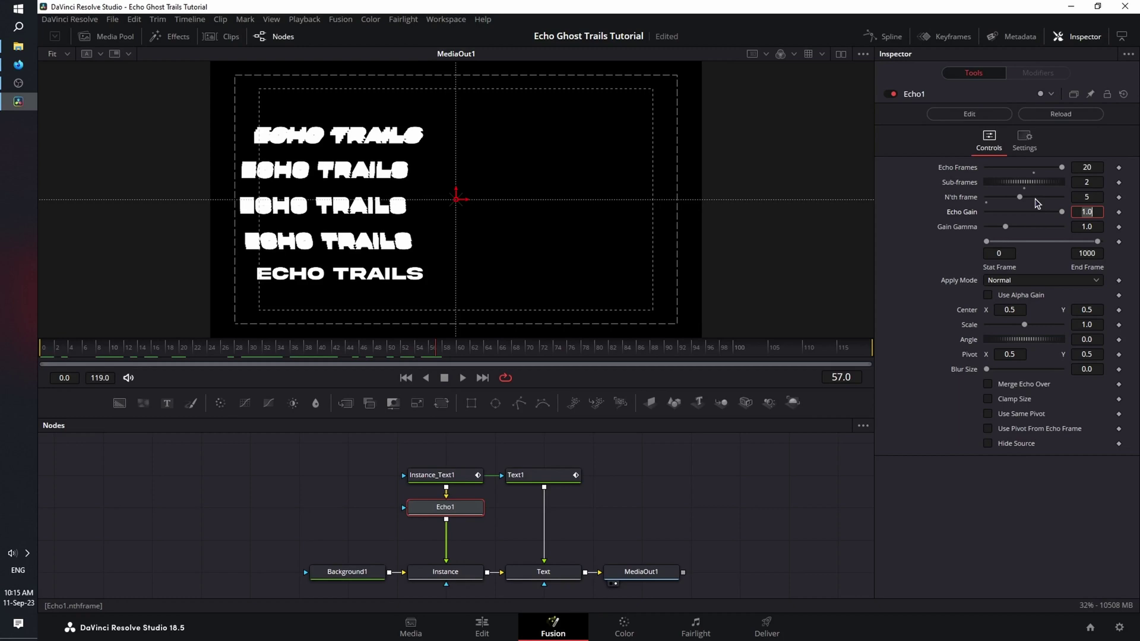
Step: Lower N'th frame to 3, Echo Gain to 0.15, set Gain Gamma 1.701, and preview playback
drag(1021, 200, 1008, 203)
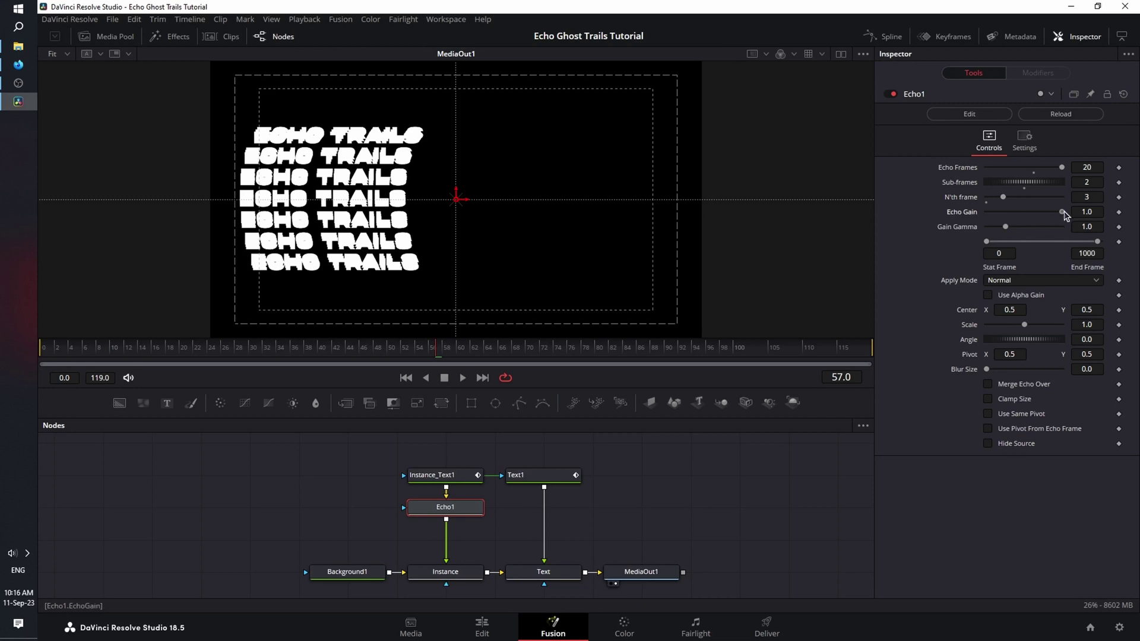
drag(1066, 215, 1019, 230)
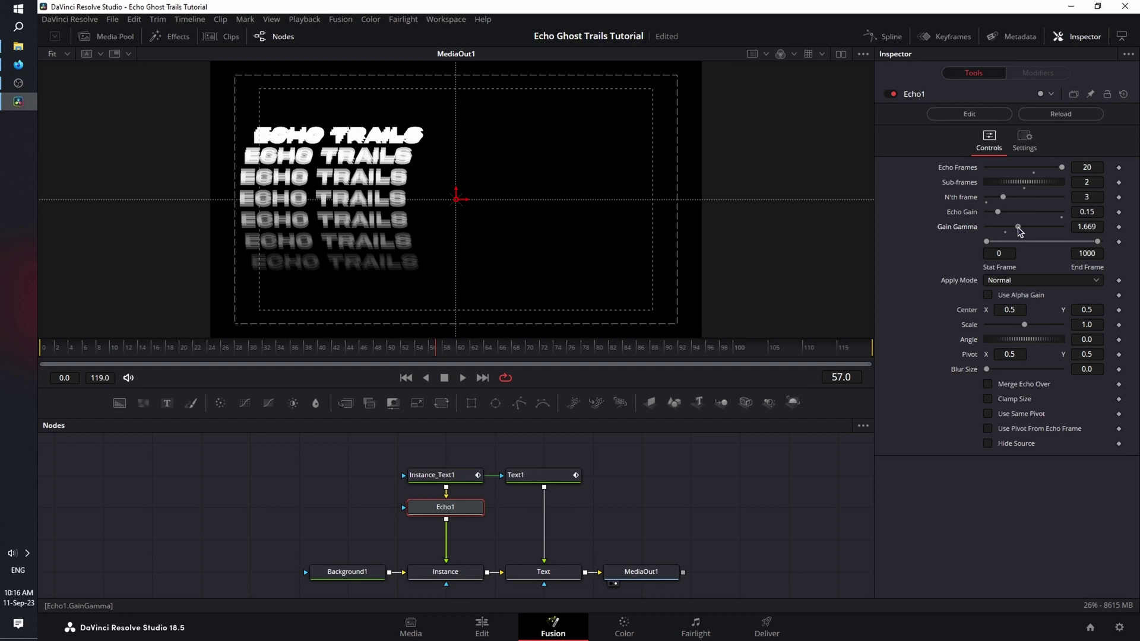
drag(1020, 231, 1021, 231)
click(406, 377)
click(464, 380)
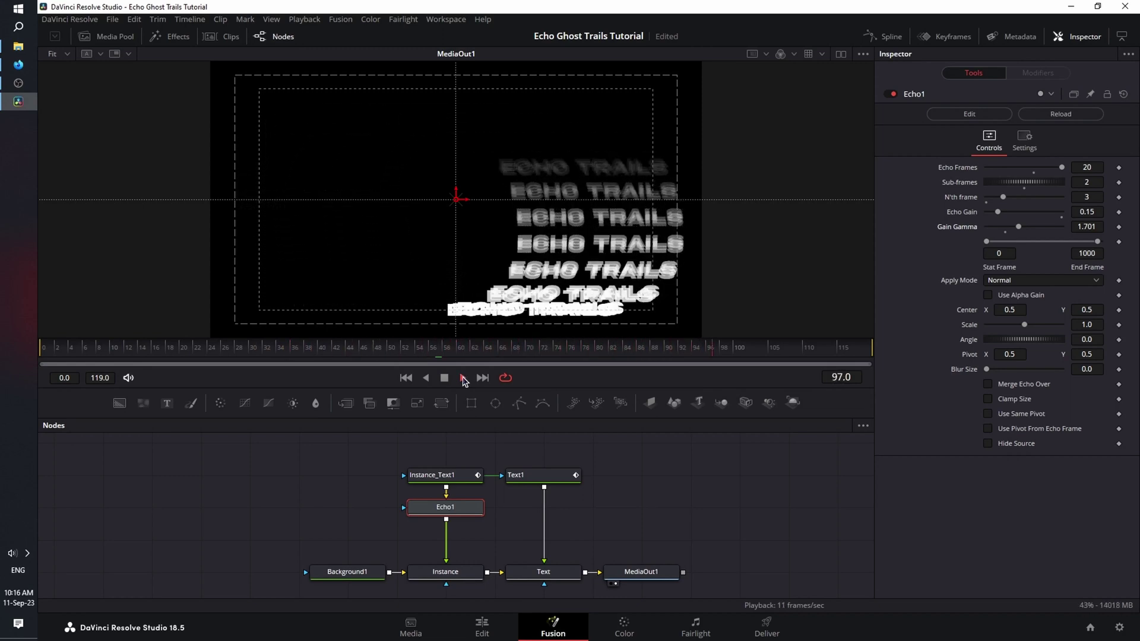
click(445, 379)
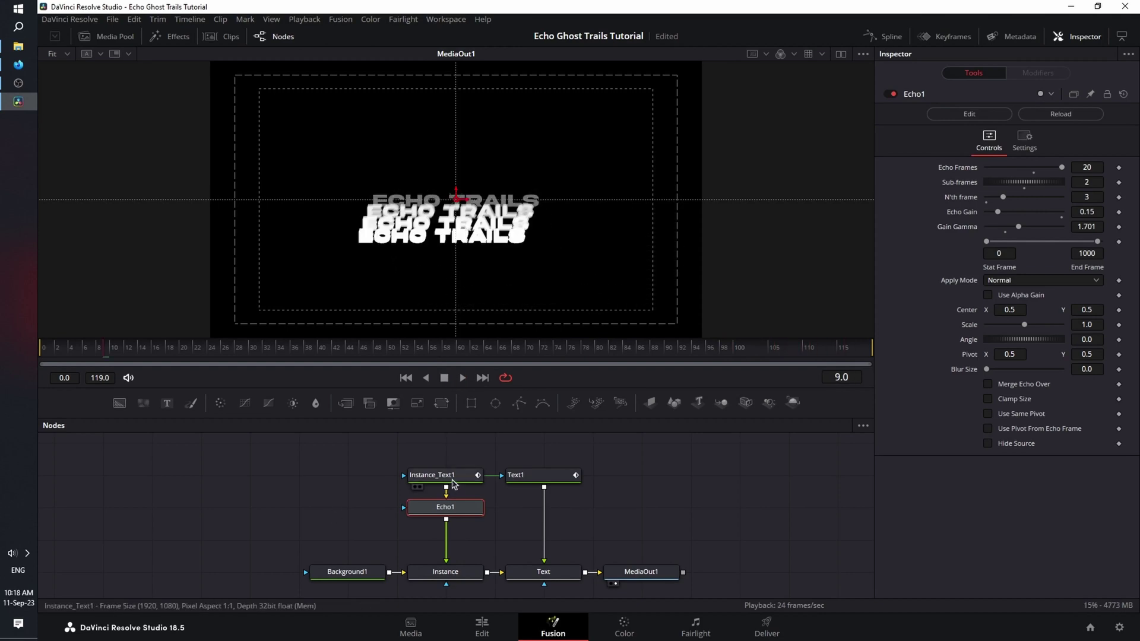
Step: Deinstance Instance_Text1's shading appearance and switch it to a 0.02-thick text outline
click(453, 478)
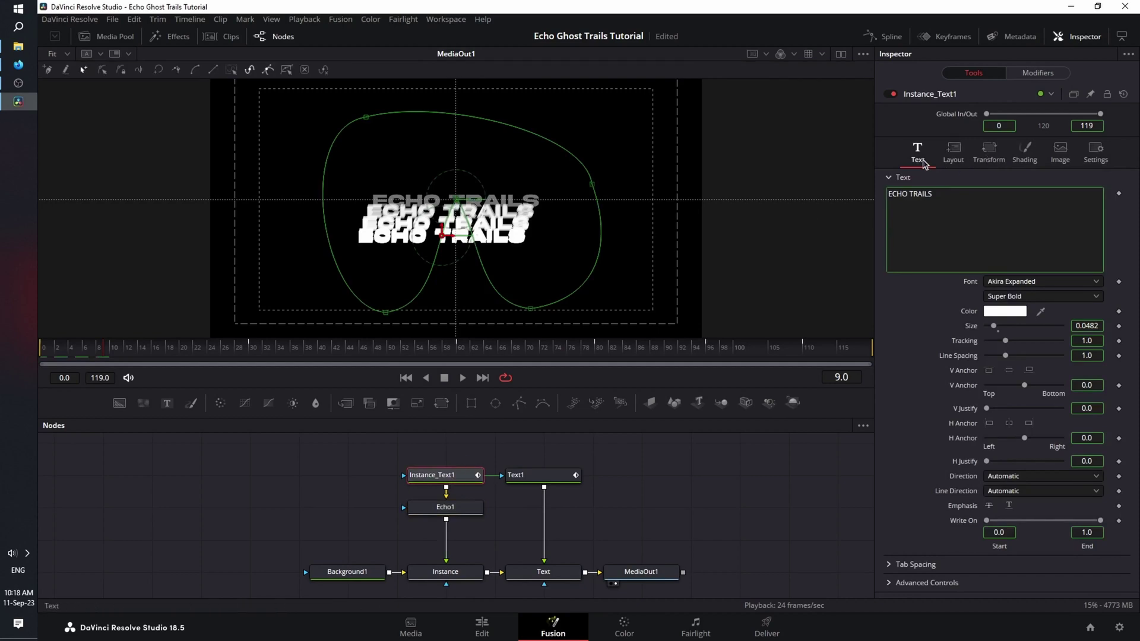
click(1023, 156)
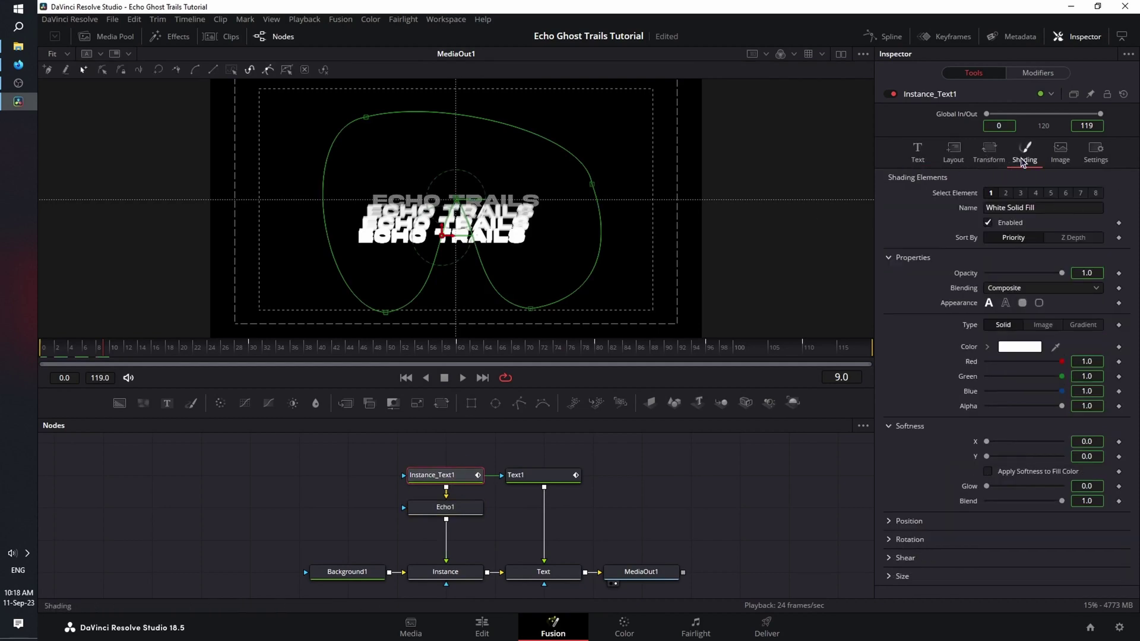
right_click(963, 308)
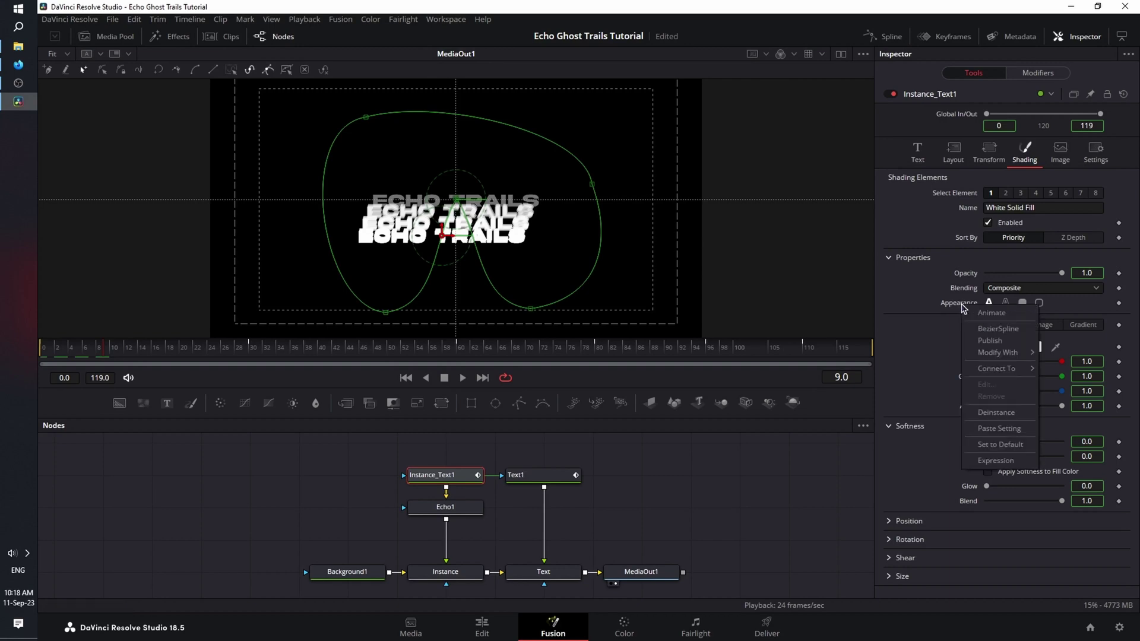
click(1001, 415)
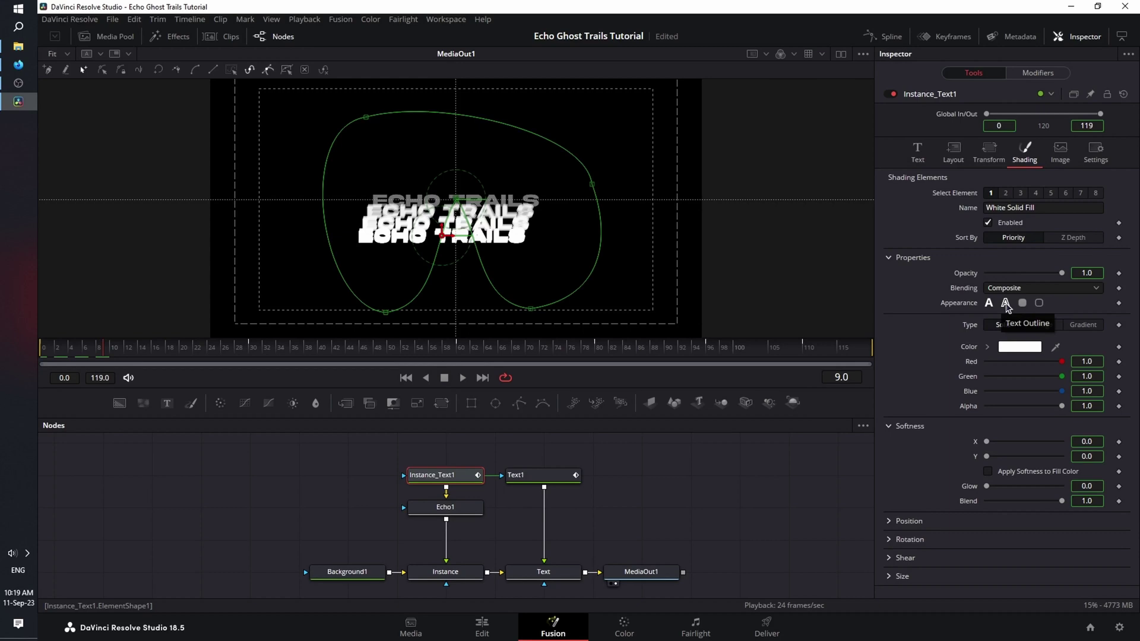
click(1006, 303)
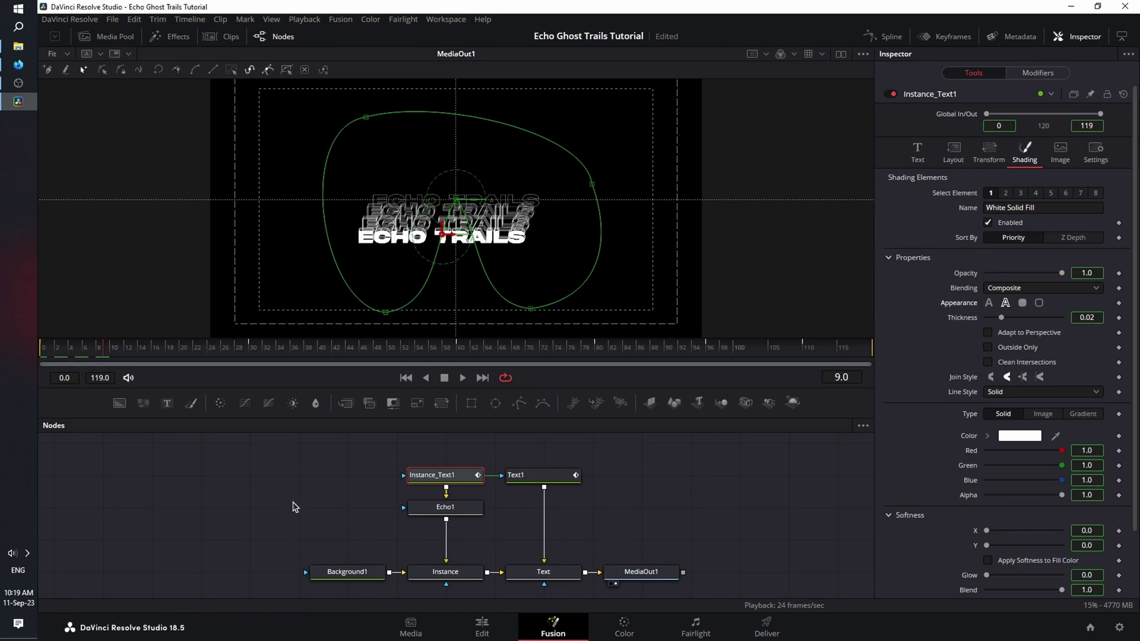
click(316, 485)
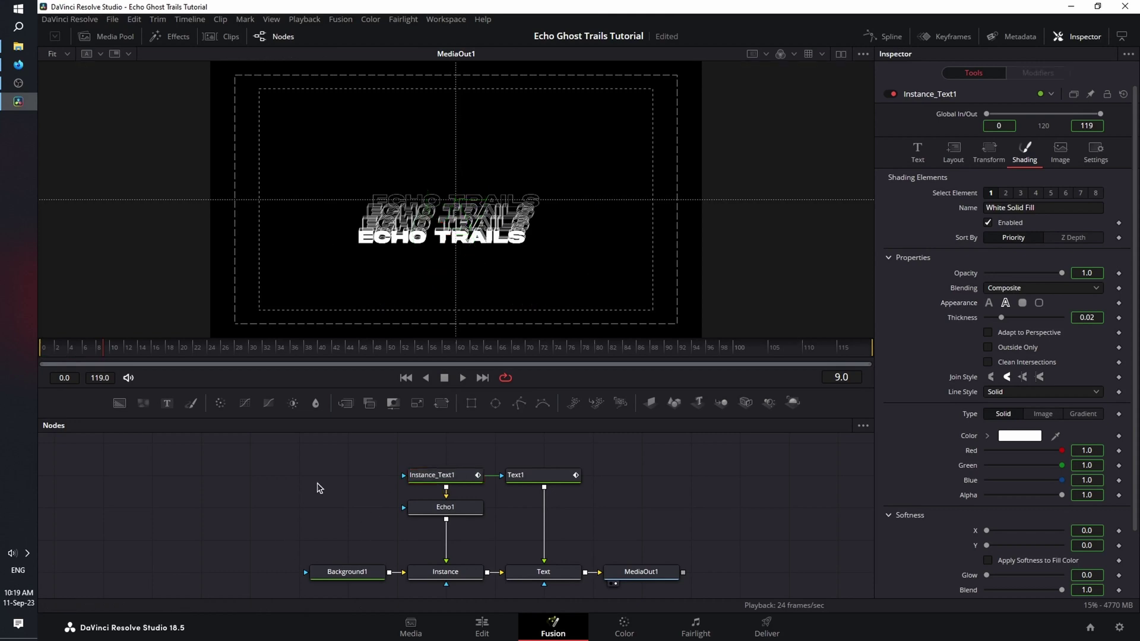
Step: Add a Displace node from the tool search ('displa') and insert it between Echo1 and Instance
key(shift+space)
text(dis)
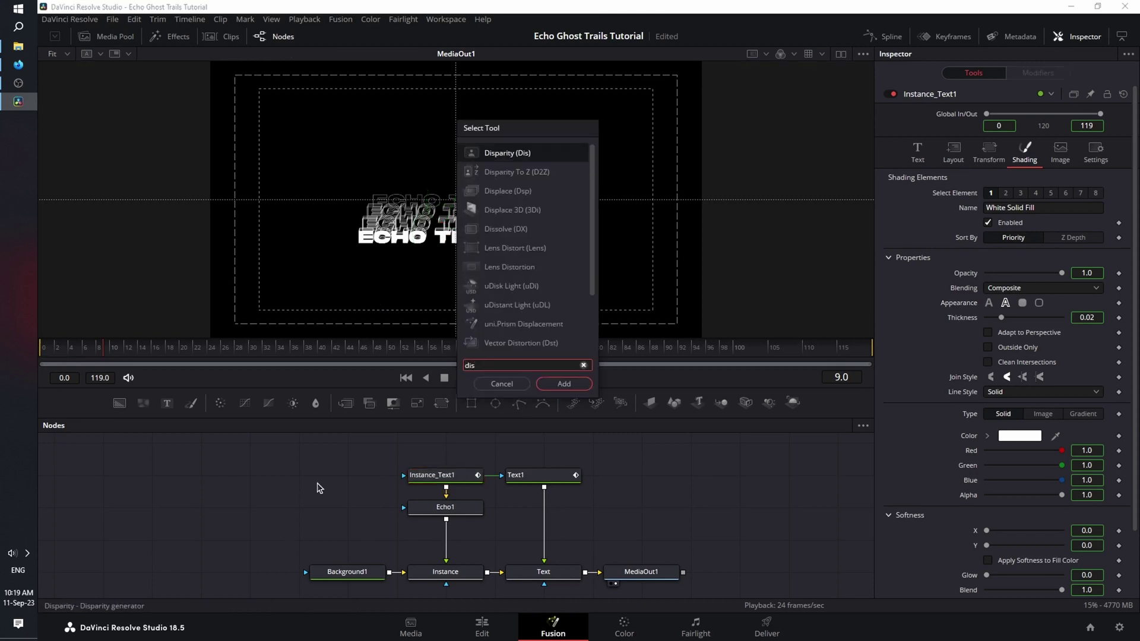
text(place)
key(Return)
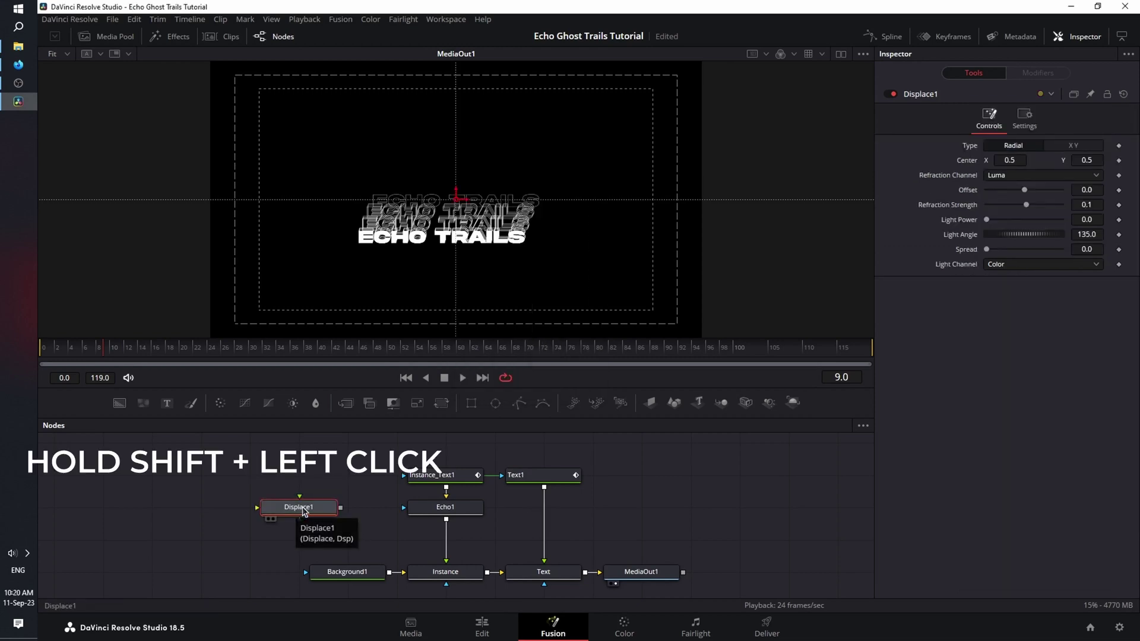
drag(304, 511, 442, 551)
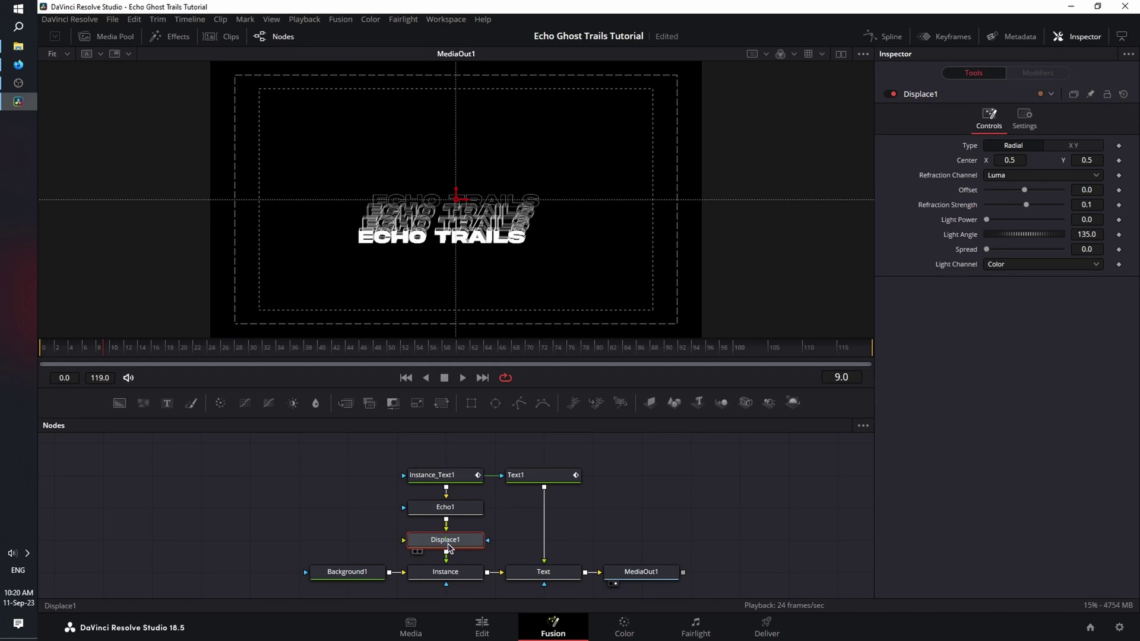
drag(475, 547, 431, 549)
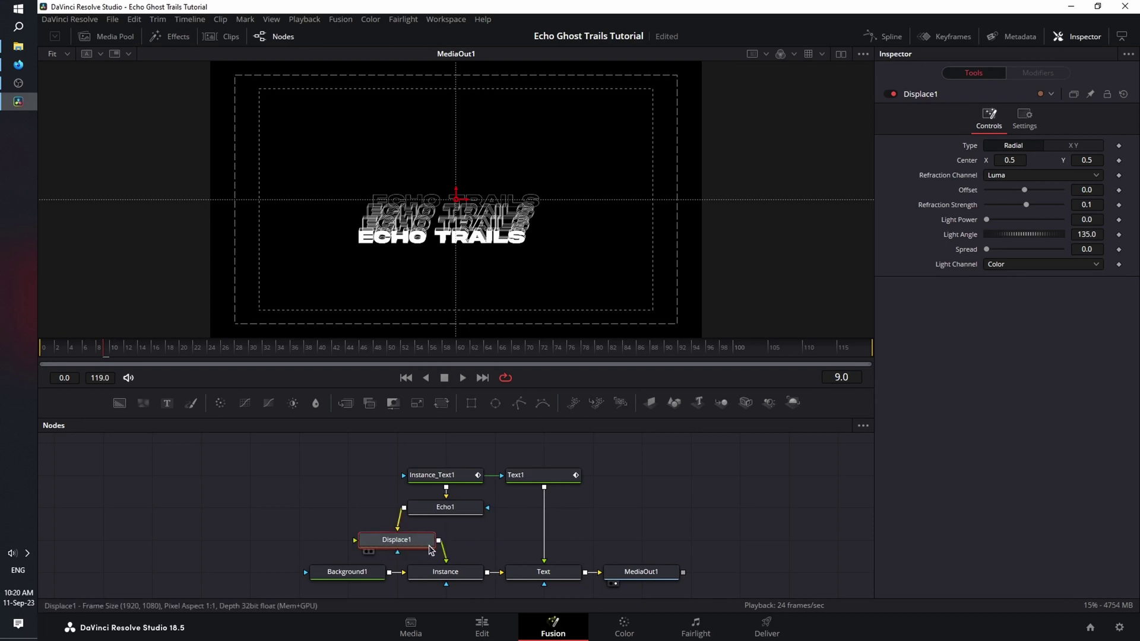
key(ctrl+z)
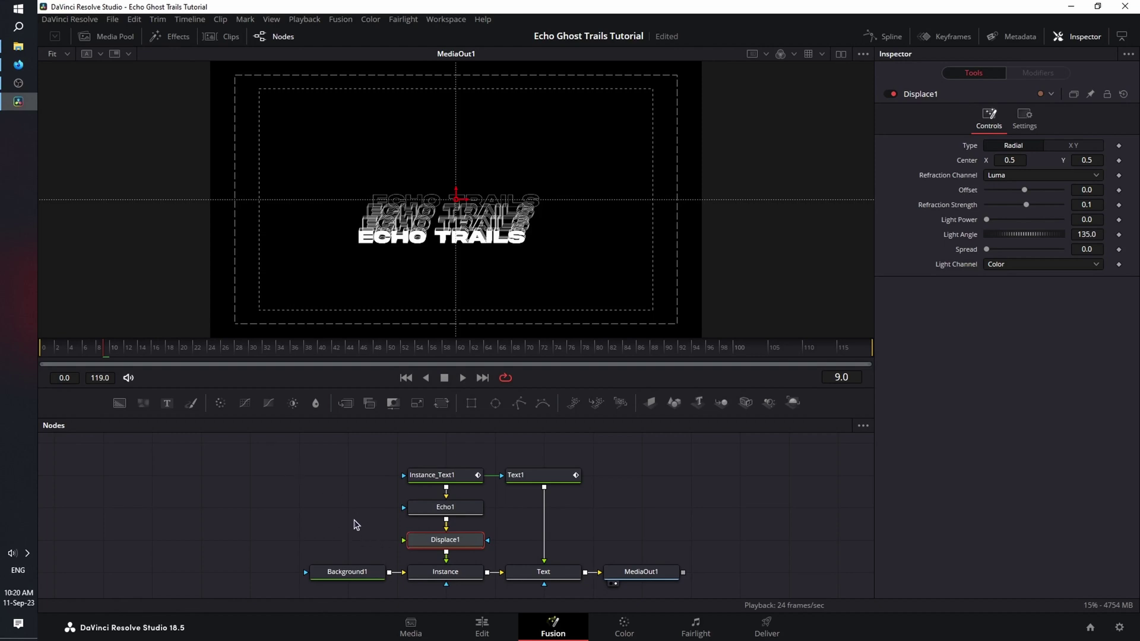
Step: Add a Noise Gradient generator from Edit > Generators and wire it into Displace1's input
click(176, 38)
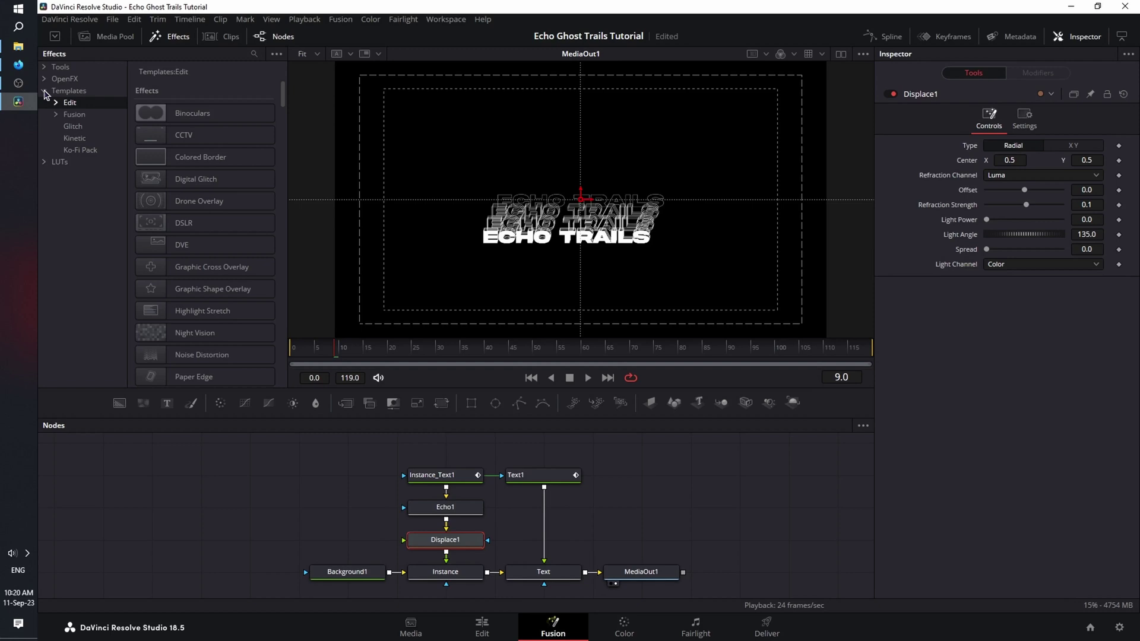
click(56, 103)
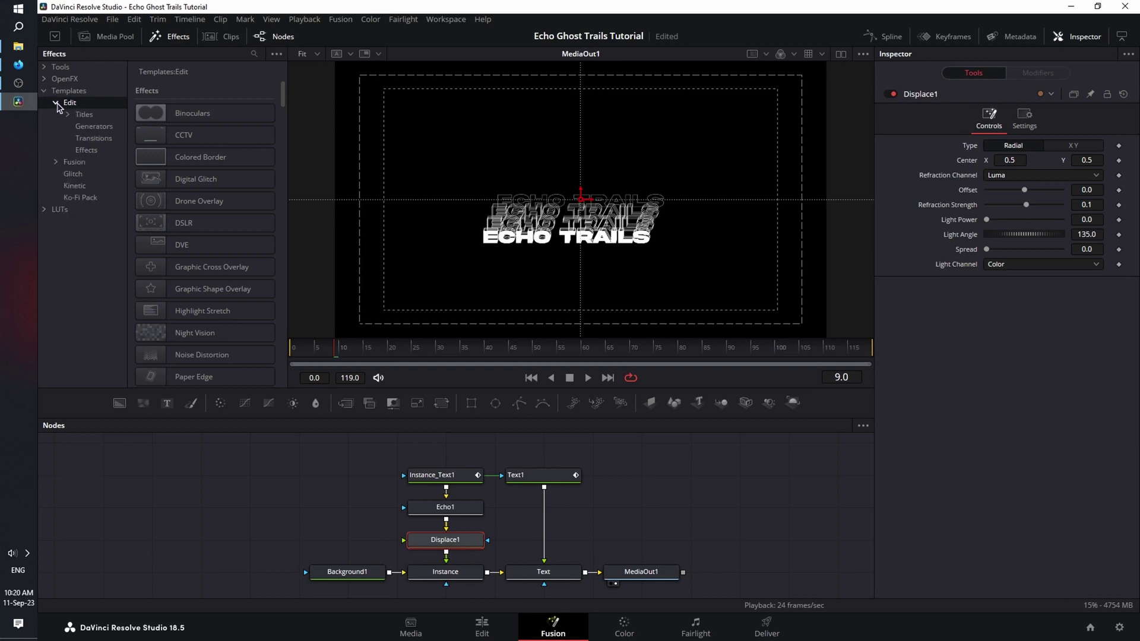
click(93, 126)
drag(201, 135, 315, 536)
click(156, 36)
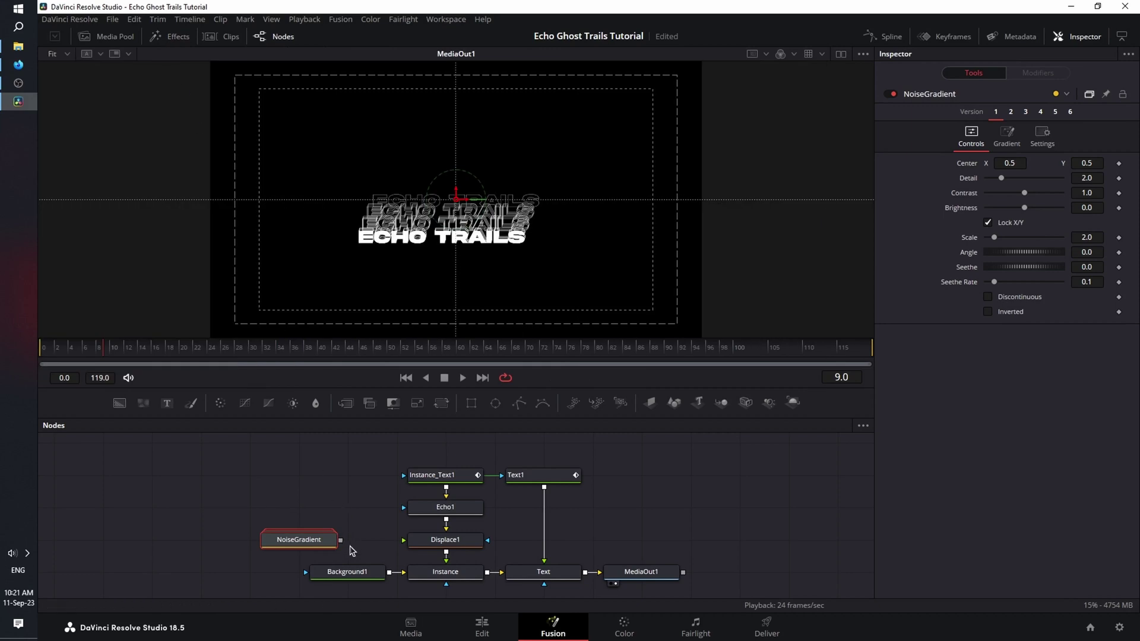
drag(340, 540, 410, 540)
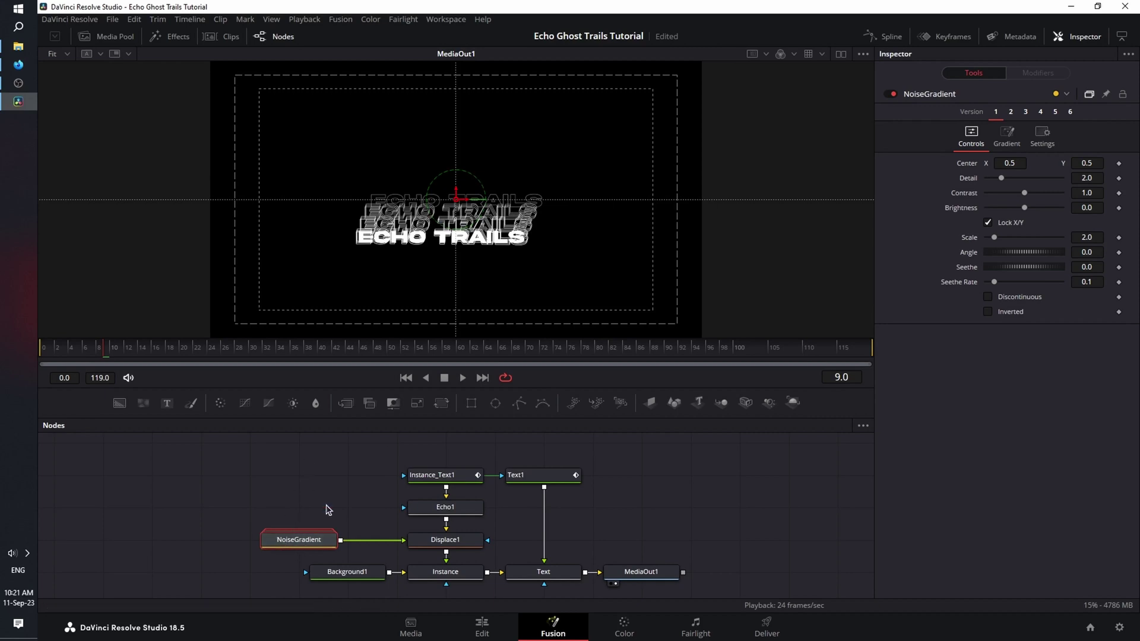
Step: Show NoiseGradient in the left viewer, then zoom and pan the right MediaOut1 view onto the echo text
click(841, 55)
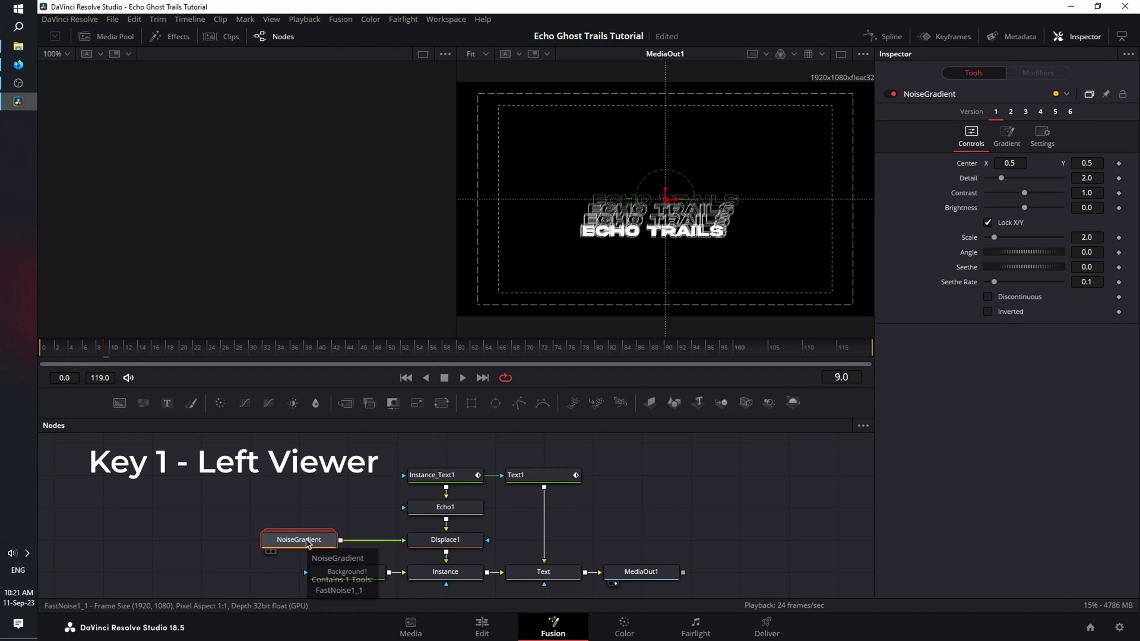
key(1)
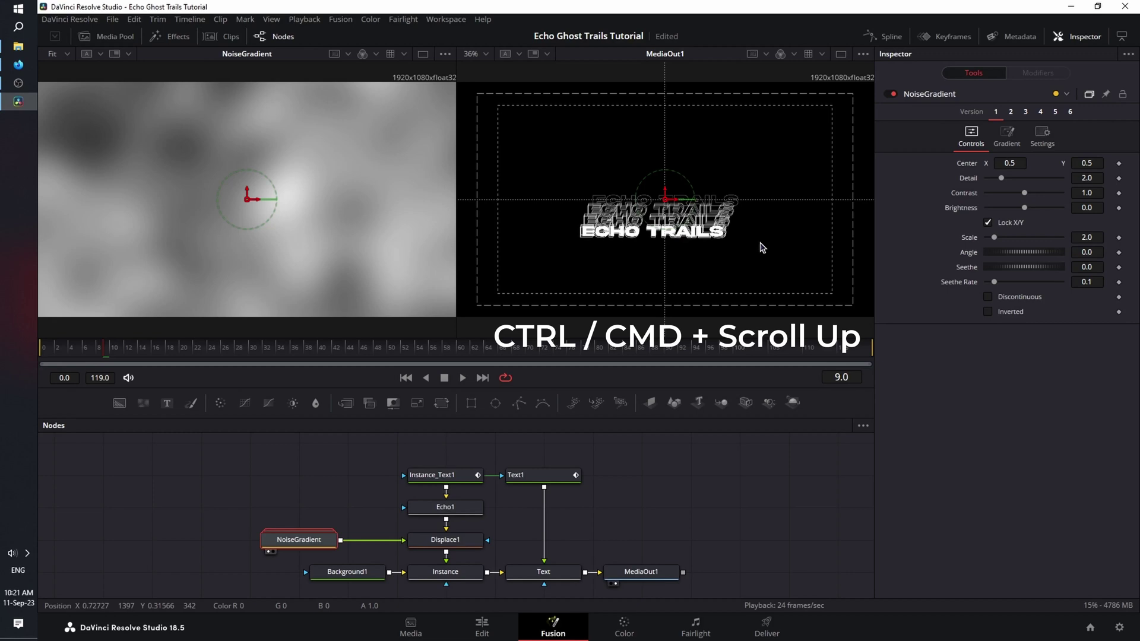
scroll(763, 251, up, 2)
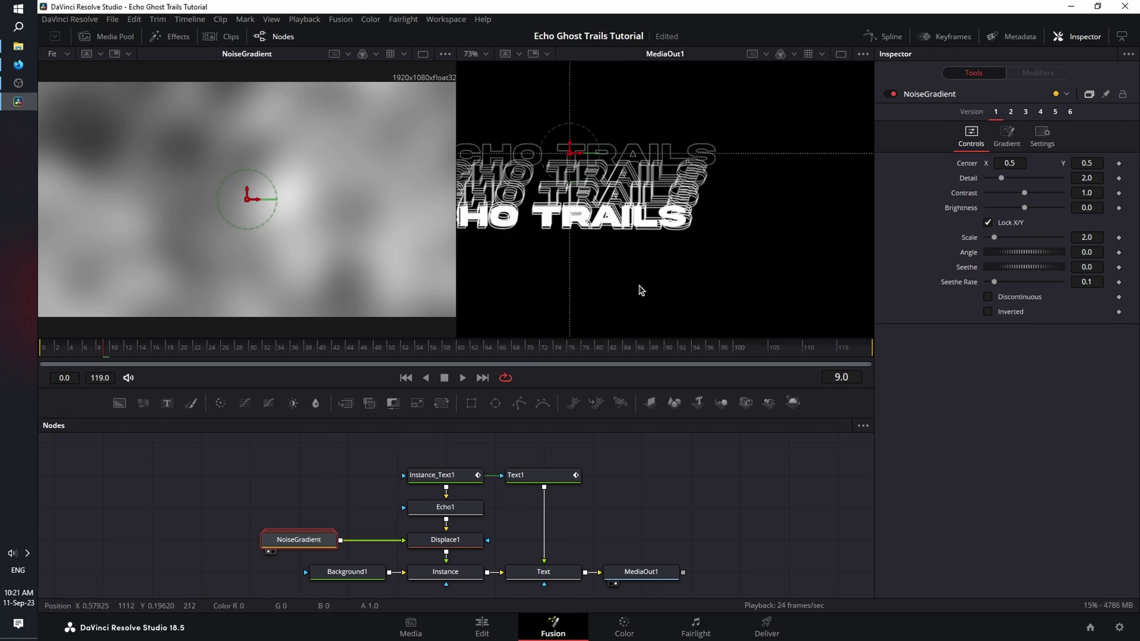
drag(611, 280, 699, 283)
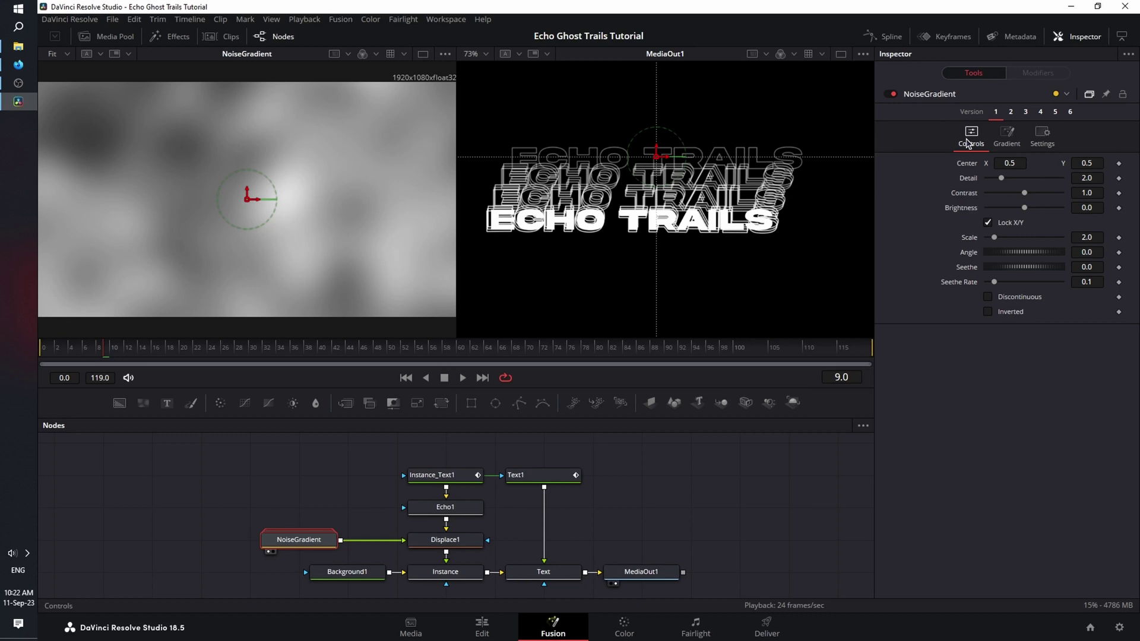
Step: Set NoiseGradient Detail 4.96, unlock X/Y, set X Scale 13.39 and a slow Seethe Rate, then scrub to preview
drag(1002, 179, 1001, 209)
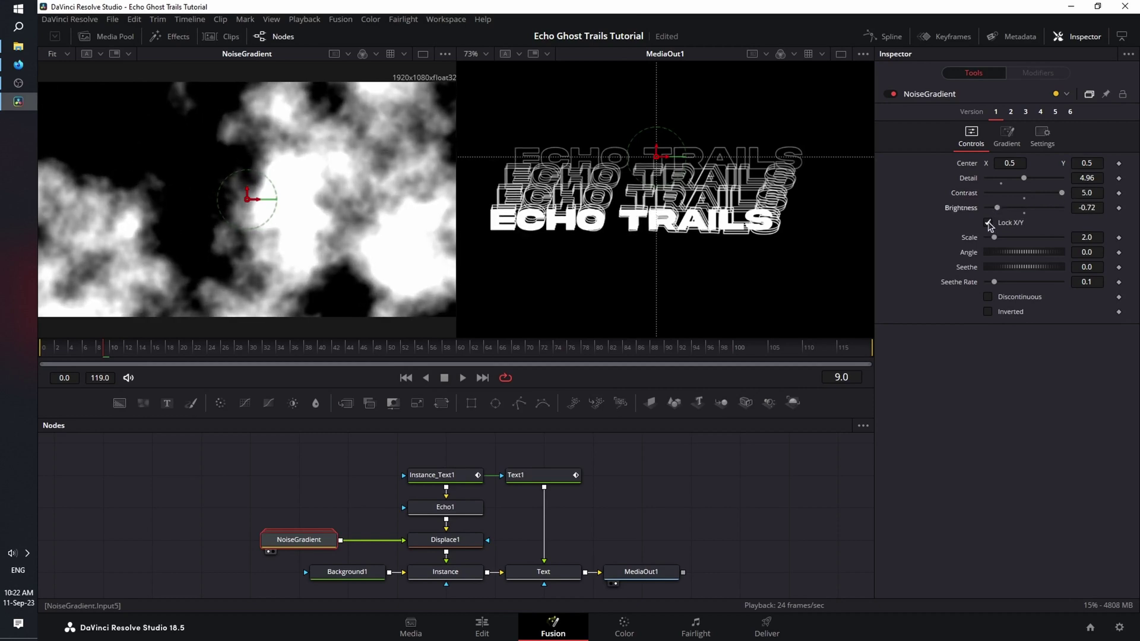
click(988, 224)
mouse_move(995, 240)
mouse_down()
mouse_move(1049, 246)
mouse_move(1009, 254)
mouse_move(1022, 254)
mouse_move(1026, 283)
mouse_up()
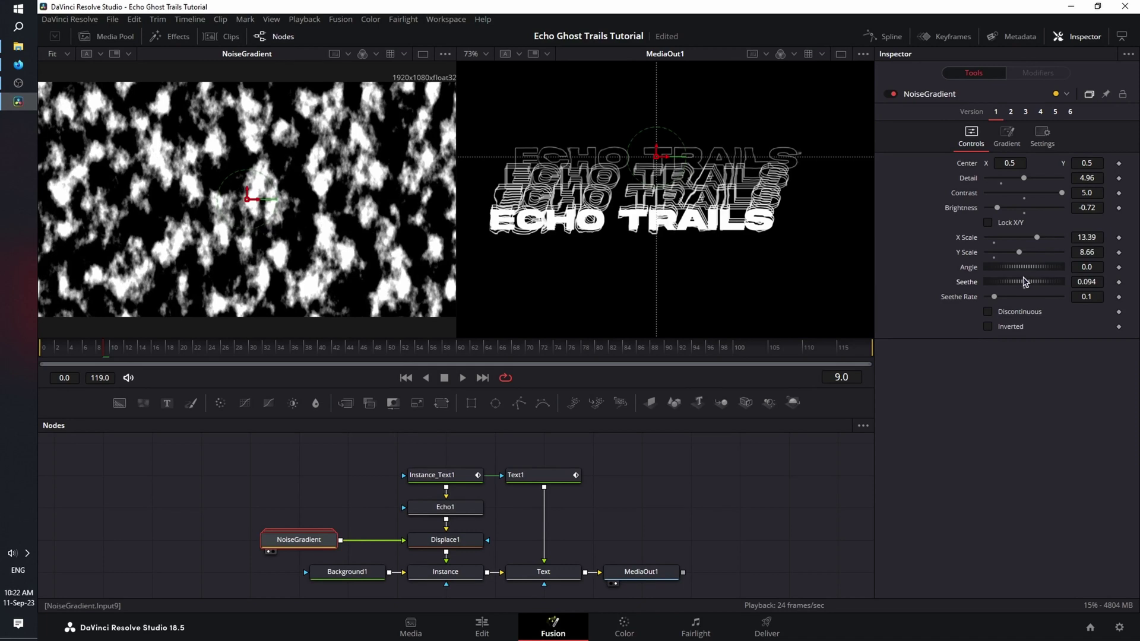
click(1087, 296)
text(0.101)
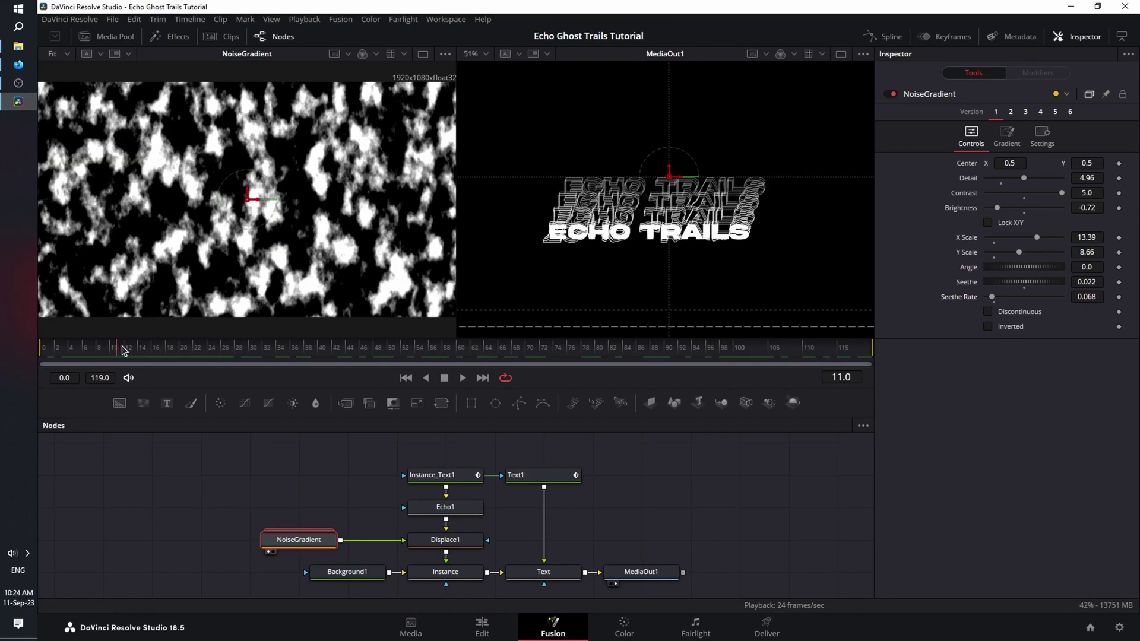
drag(123, 351, 580, 378)
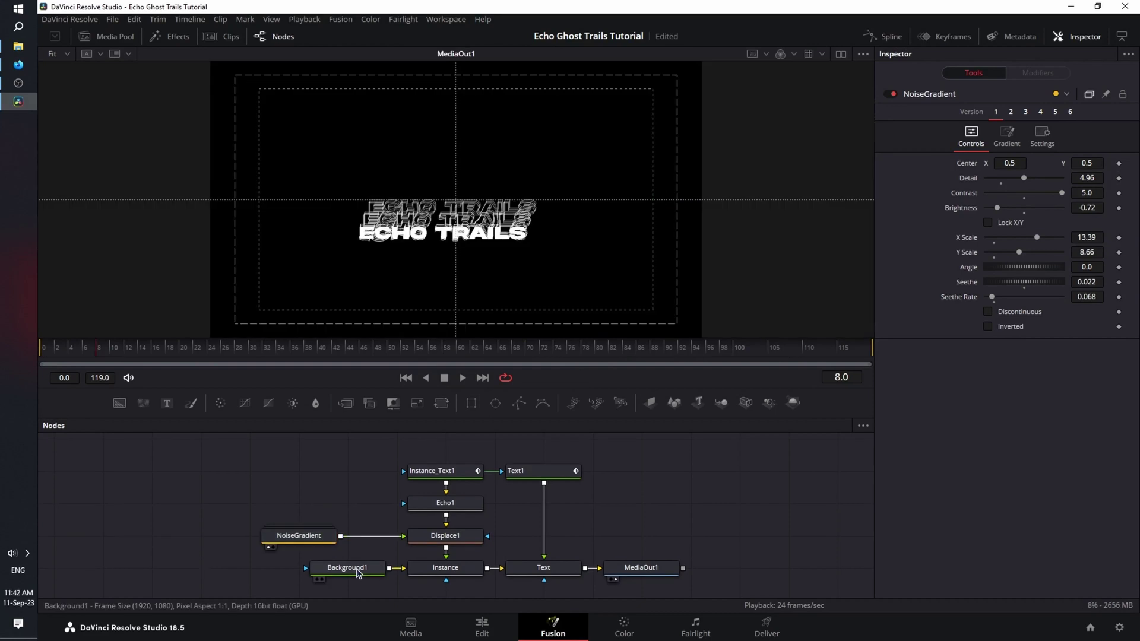
Step: Make Background1 a gradient with a blue-grey #486073 first stop
click(347, 567)
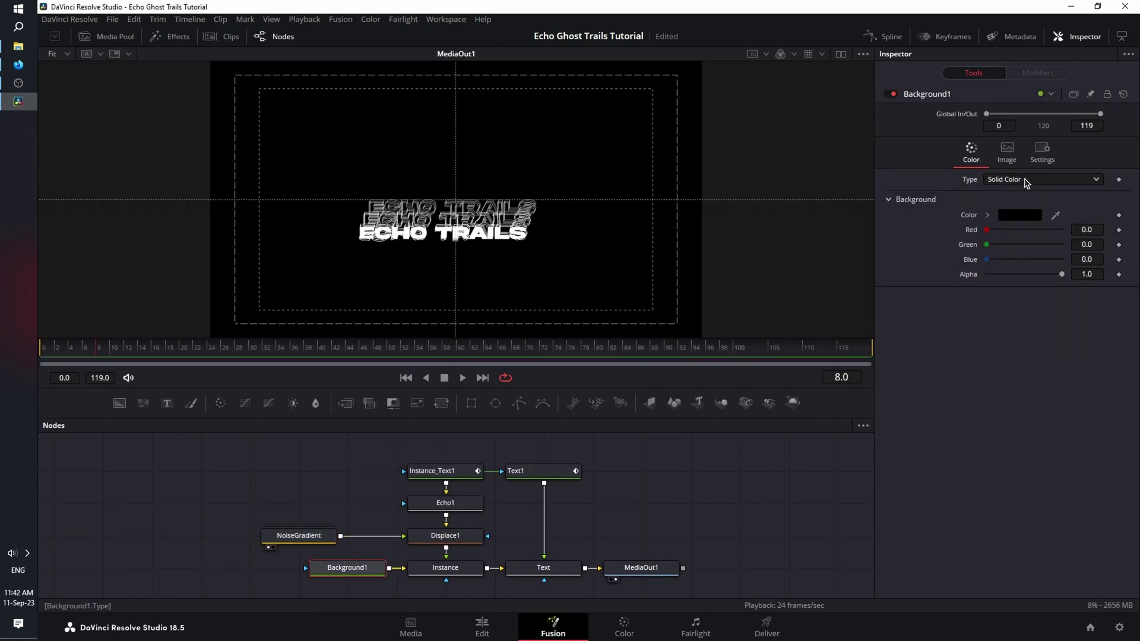
click(1026, 183)
click(1005, 236)
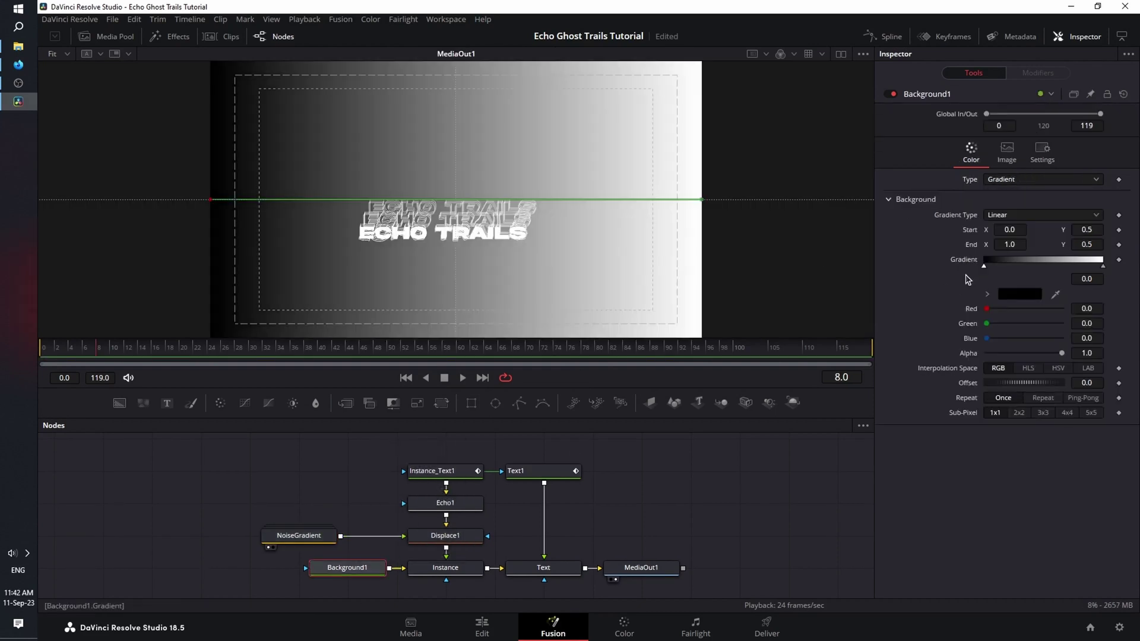
click(1026, 297)
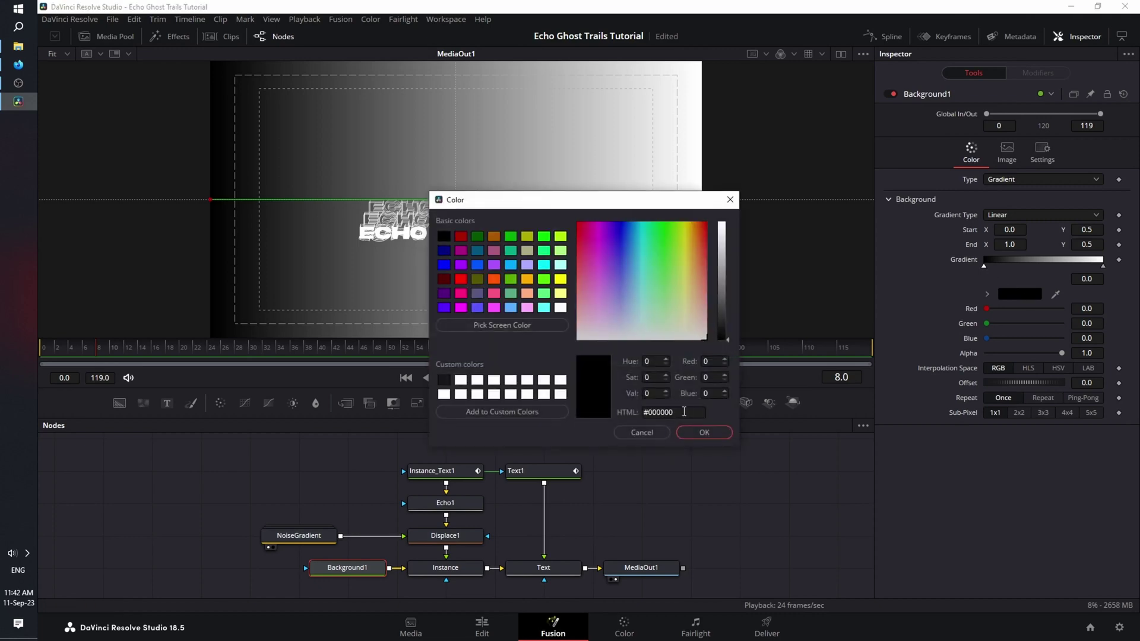
click(684, 411)
key(ctrl+a)
text(#486073)
click(704, 432)
Step: Set the right gradient stop to navy #292957 and make the gradient radial with Start X 0.5
click(1102, 265)
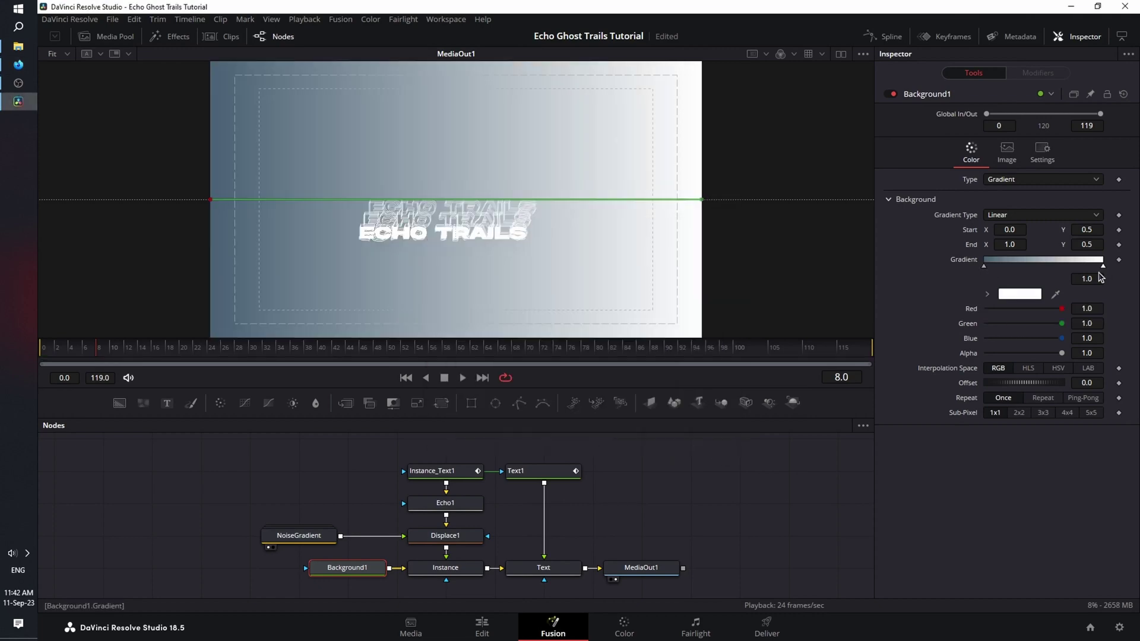
click(1020, 294)
click(673, 412)
key(ctrl+a)
text(#292957)
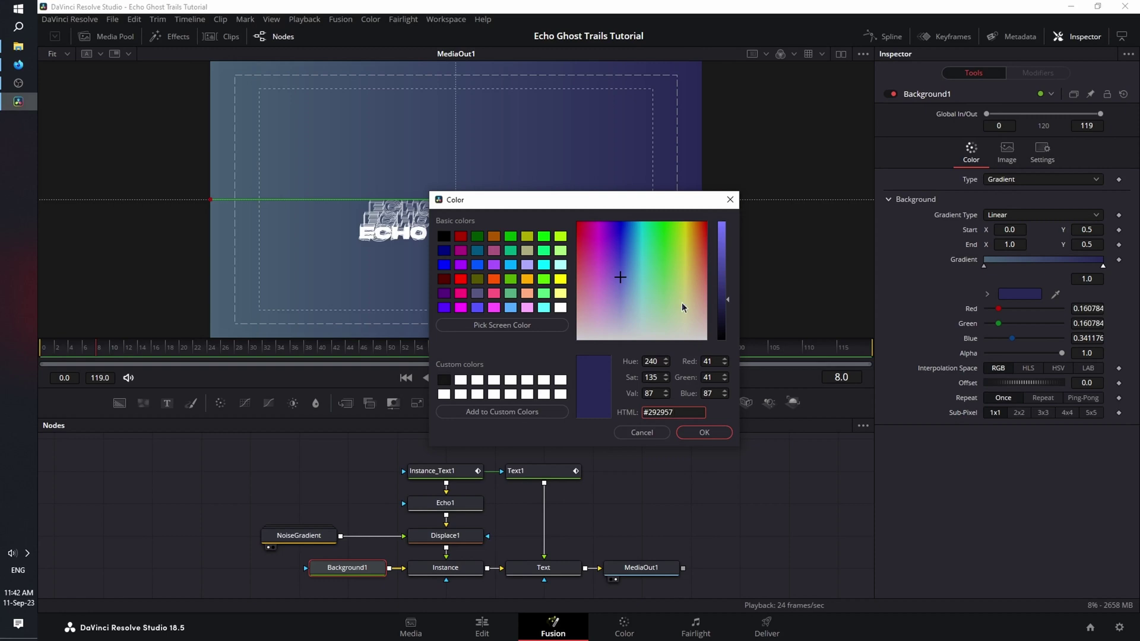
click(708, 435)
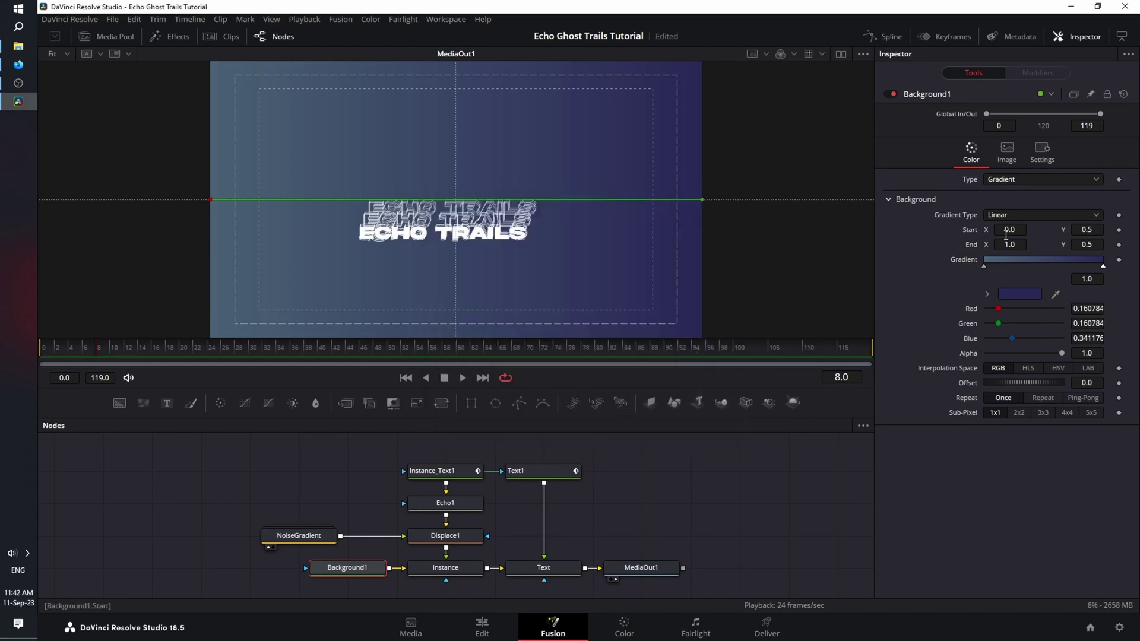
click(1025, 223)
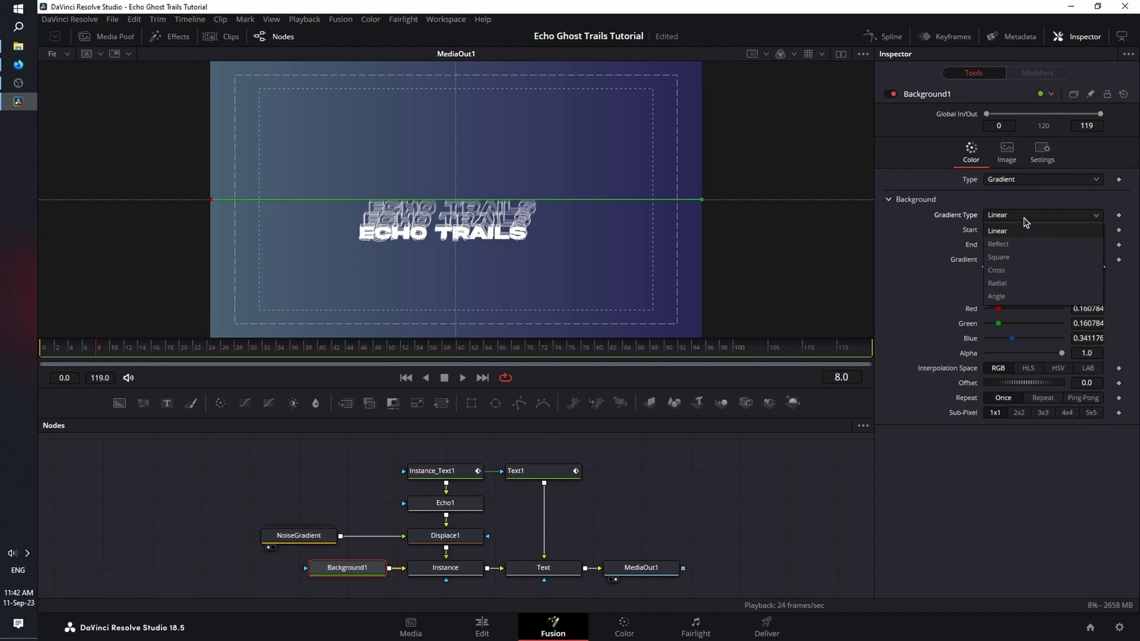
click(997, 283)
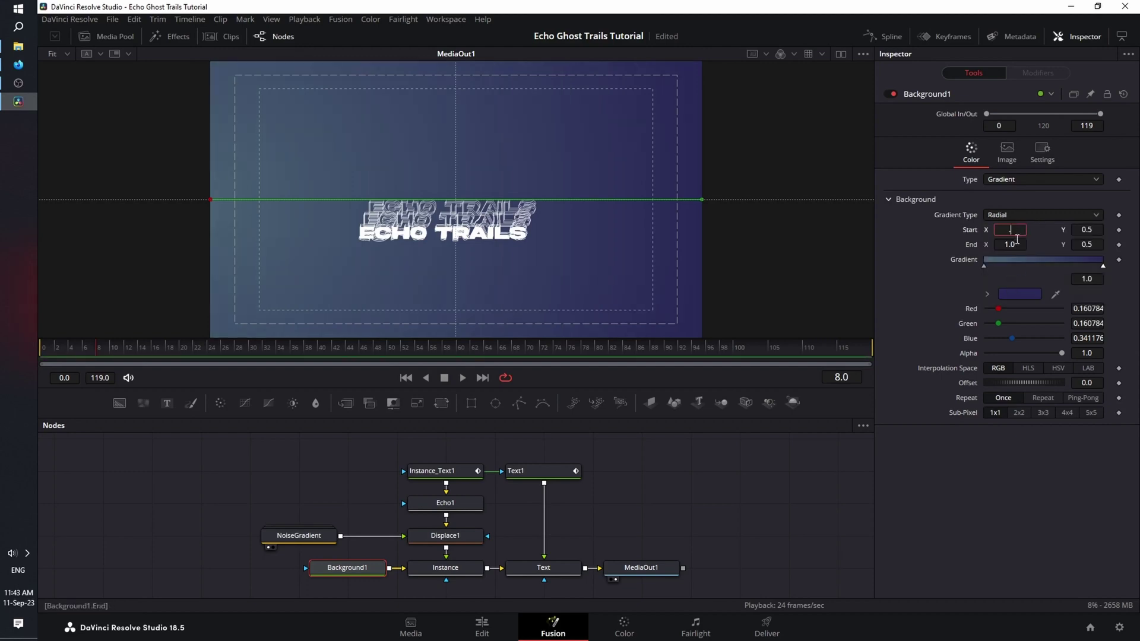
key(Return)
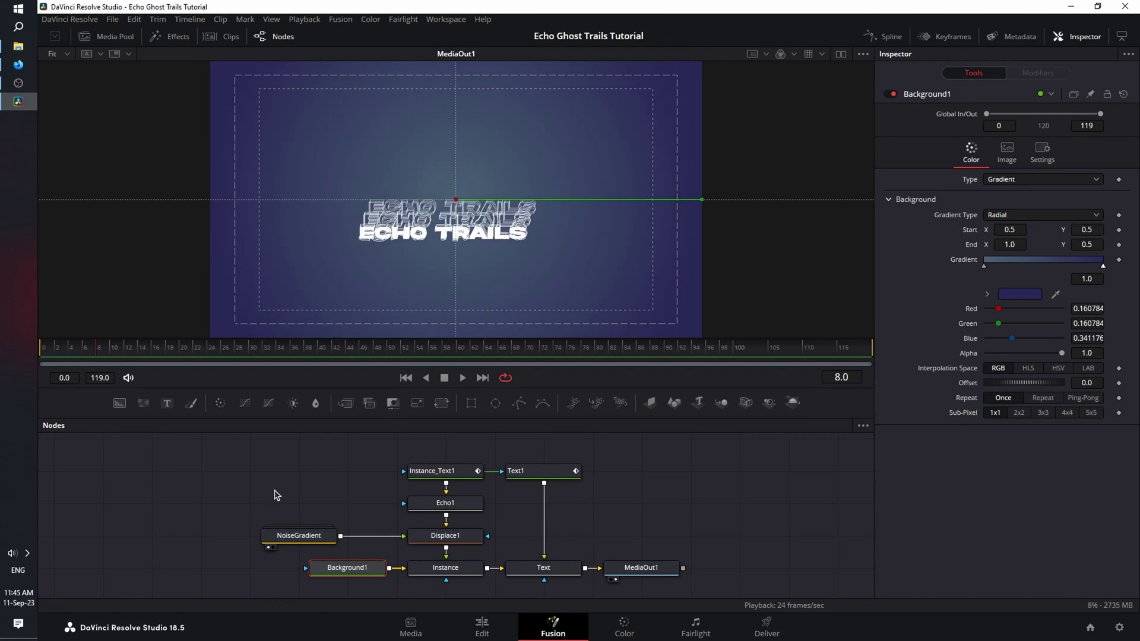
Step: Deinstance Instance_Text1's fill colour and set the echo copies to teal #00ffbf
click(448, 474)
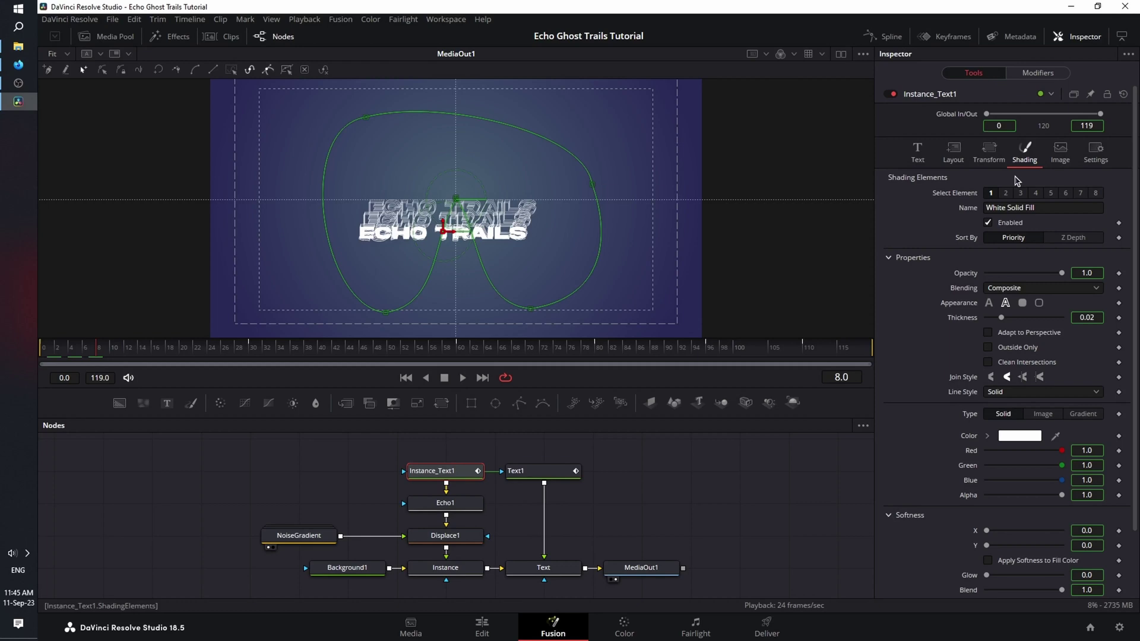
right_click(974, 456)
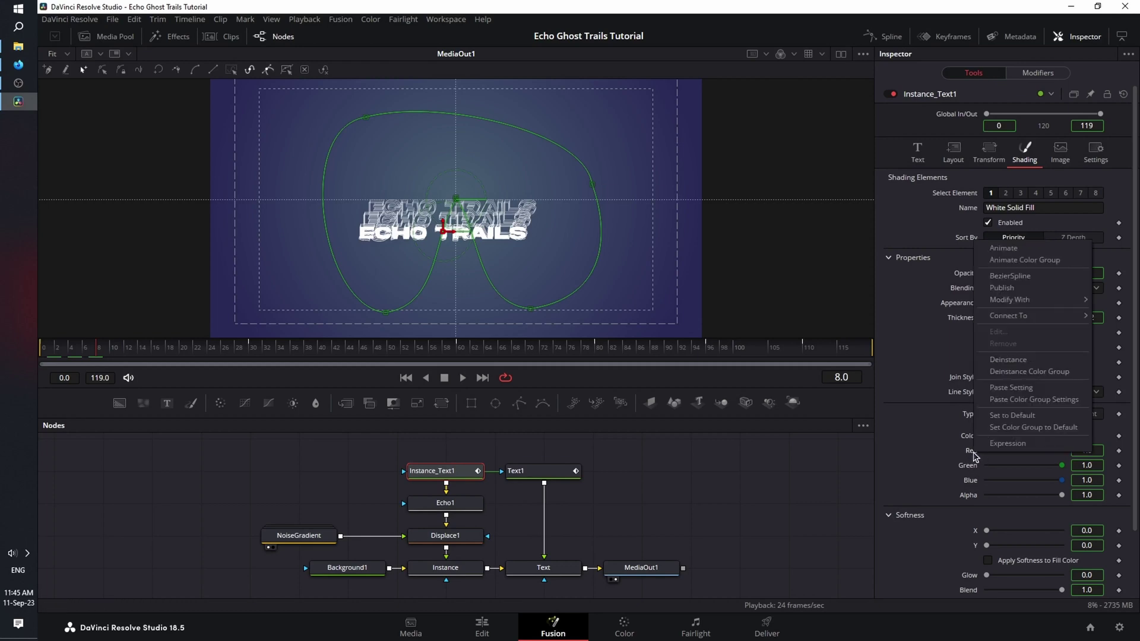
click(1053, 373)
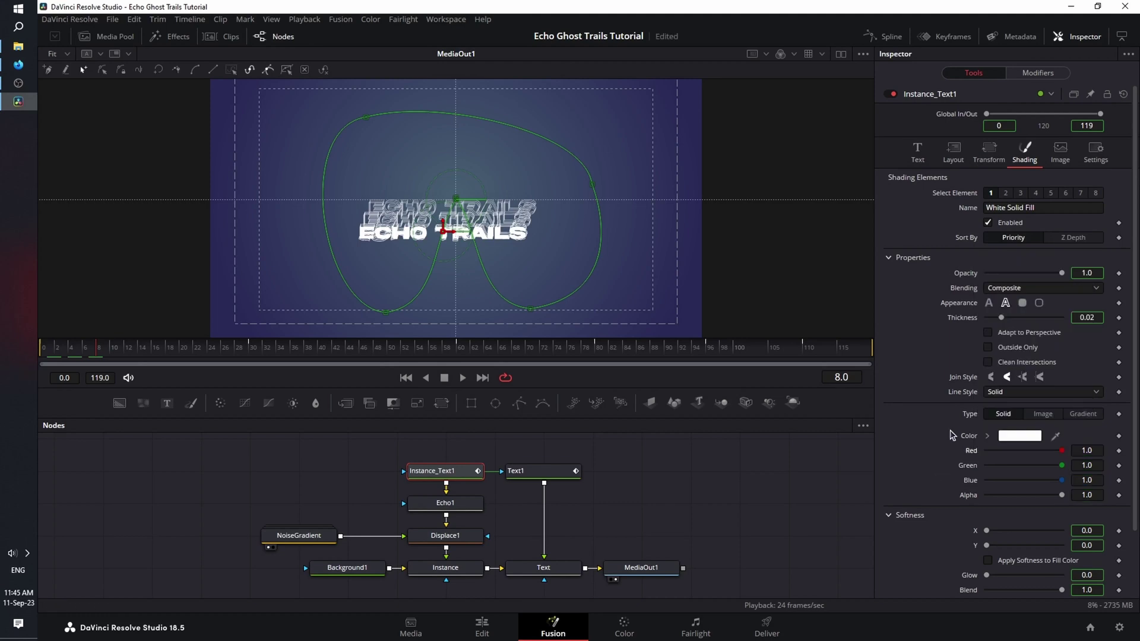
click(1035, 439)
click(544, 285)
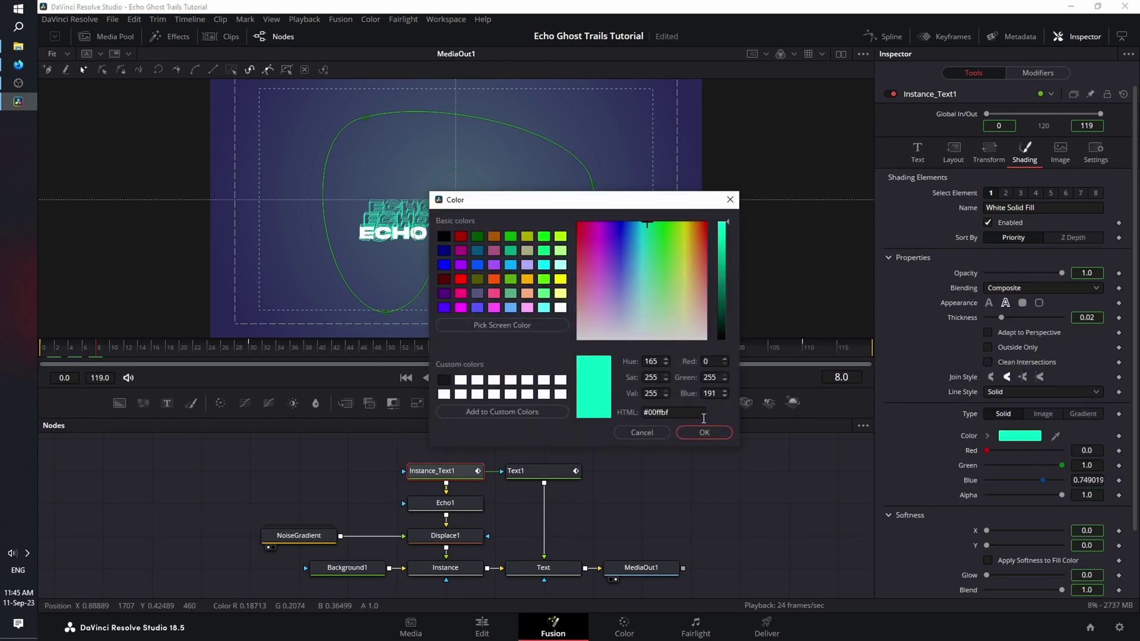
click(705, 433)
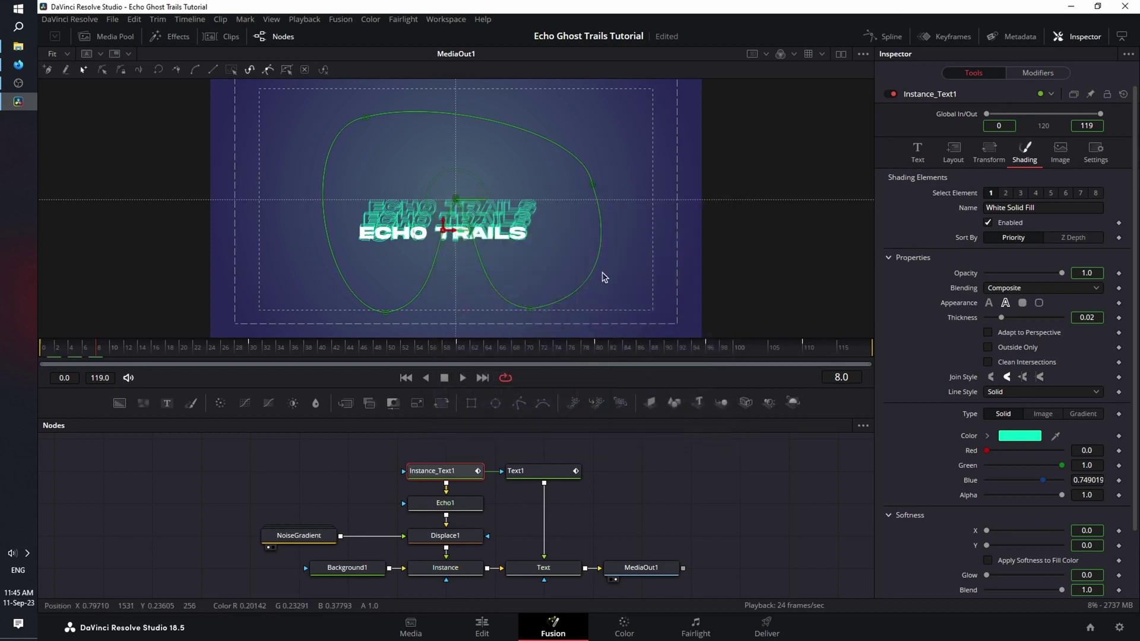
Step: View MediaOut1 in an enlarged viewer and play from frame 0 to preview the teal echoes
click(647, 568)
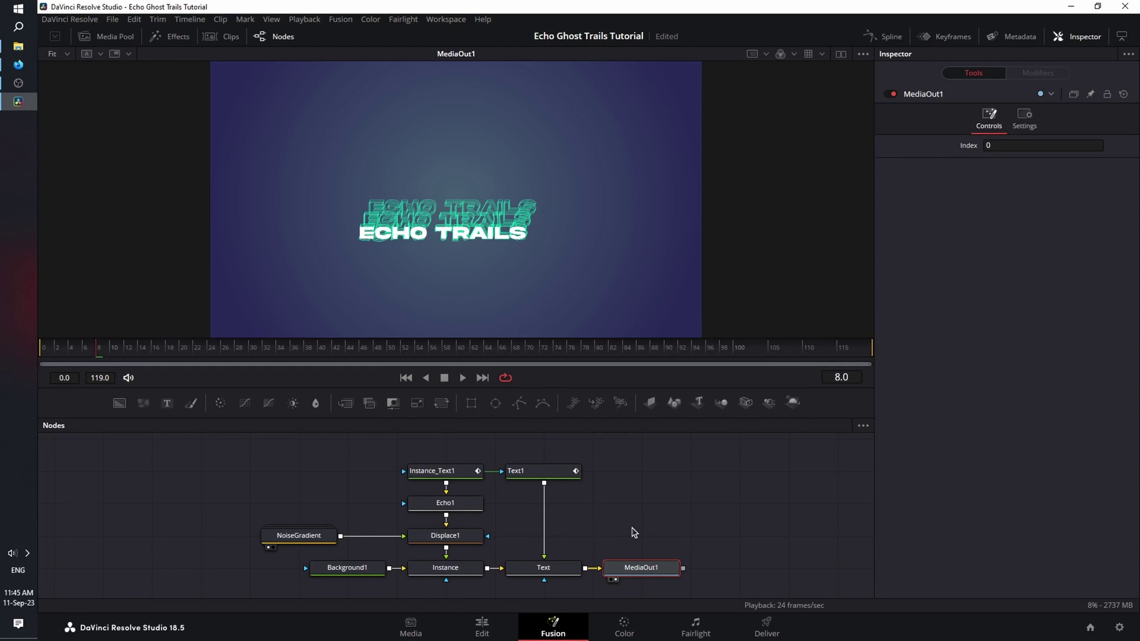
drag(451, 418, 451, 494)
key(Home)
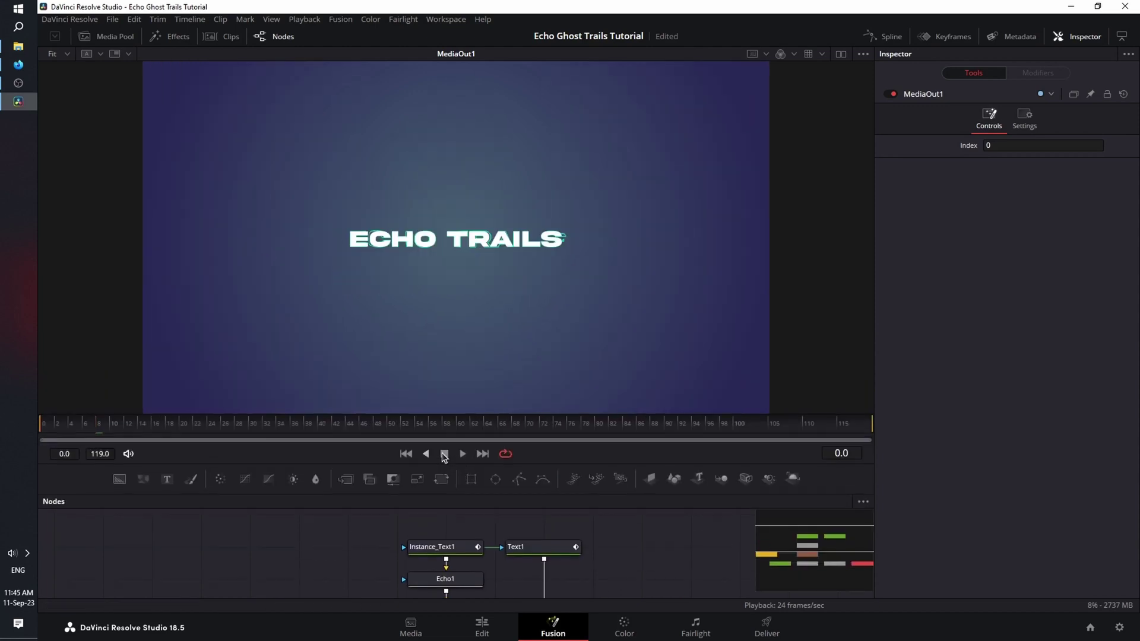
click(464, 453)
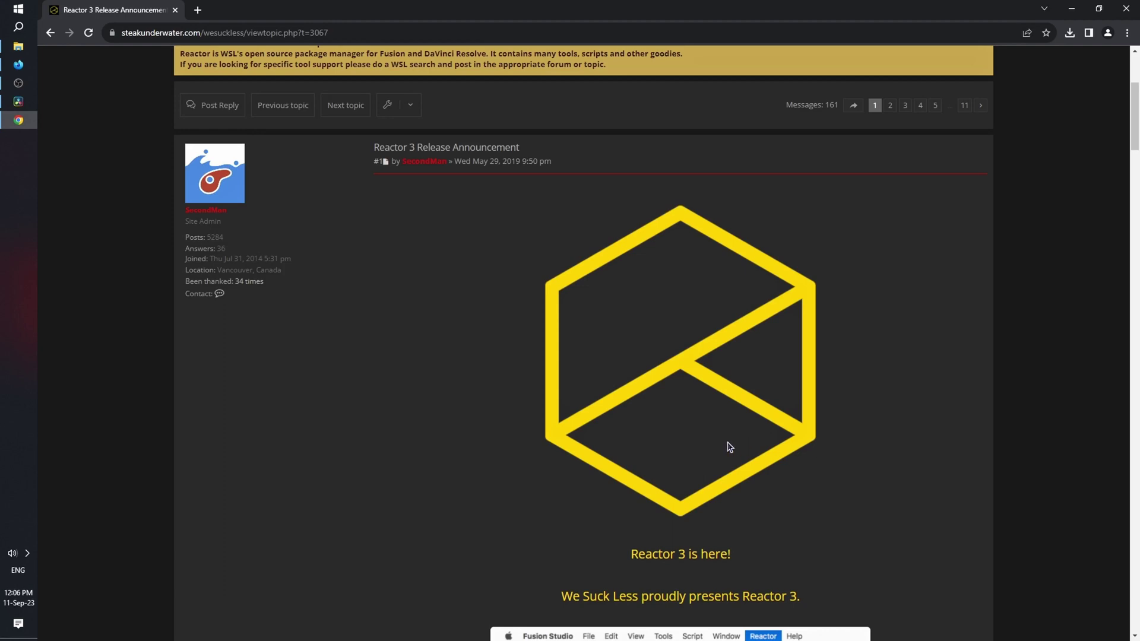
Step: Scroll the Reactor 3 announcement post and download REACTOR-INSTALLER.LUA
scroll(705, 415, down, 12)
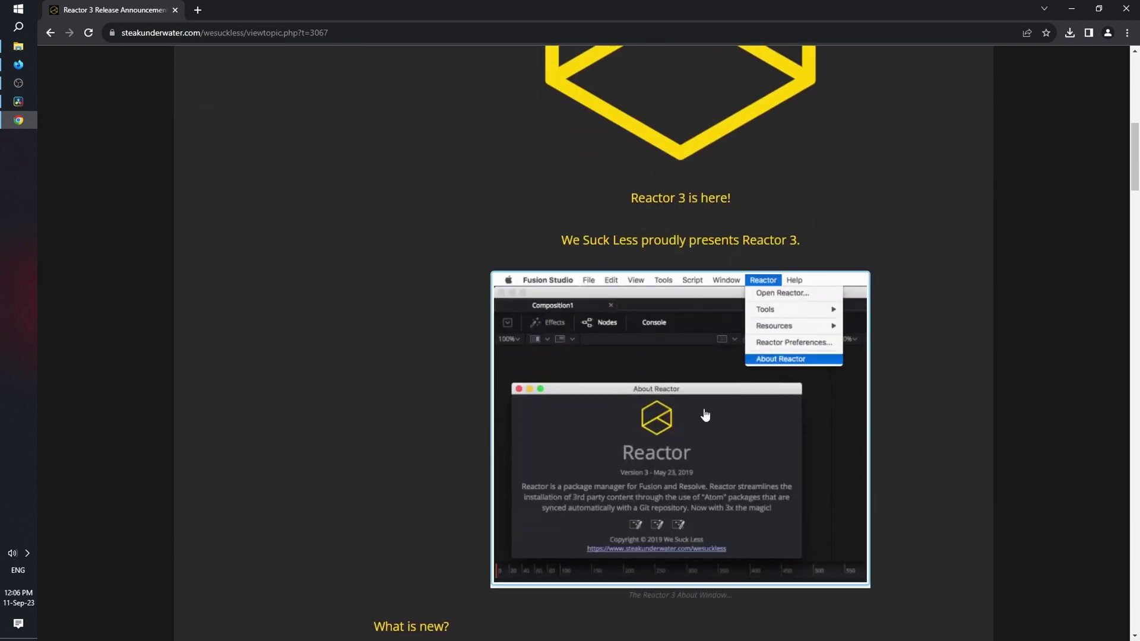
scroll(702, 409, down, 5)
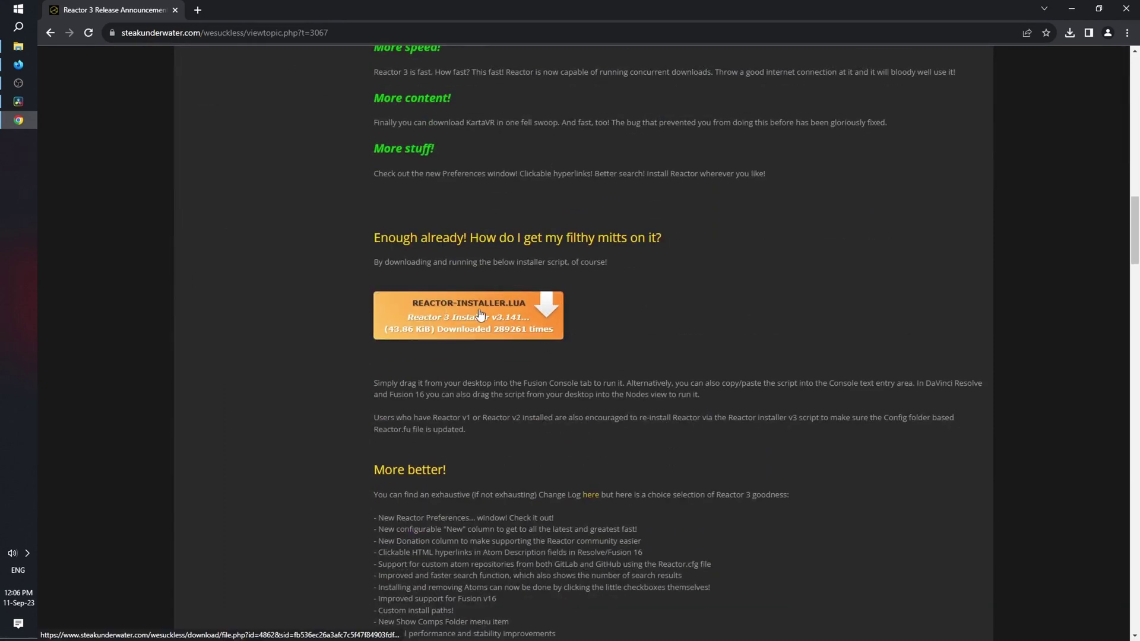
click(514, 311)
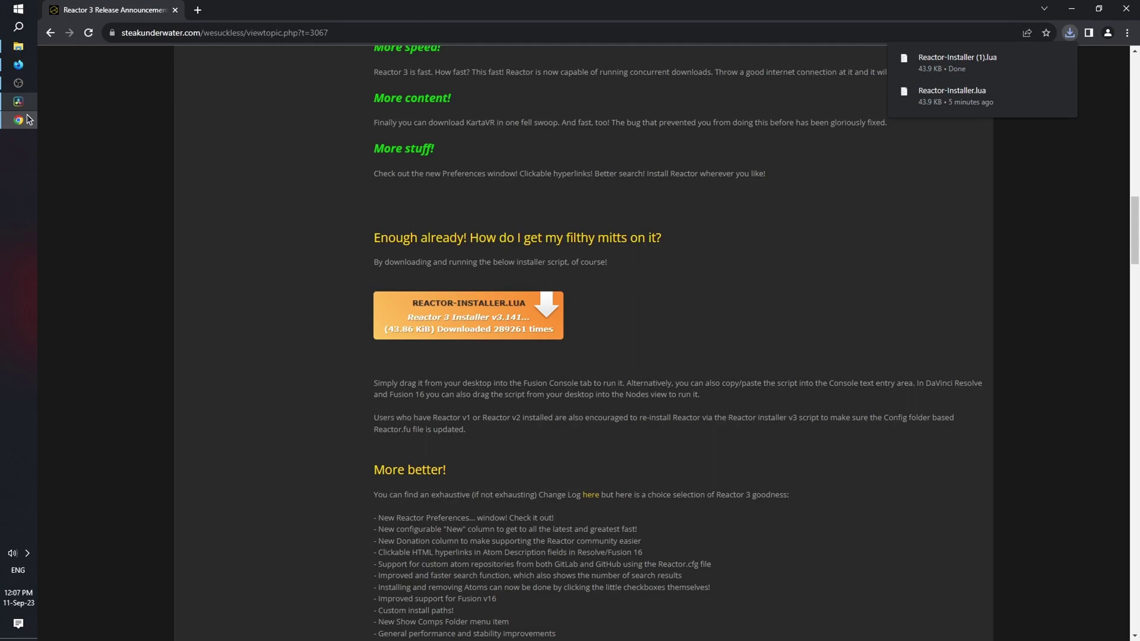
Step: Drop Reactor-Installer from the Desktop into the Nodes panel and install and launch Reactor
click(28, 122)
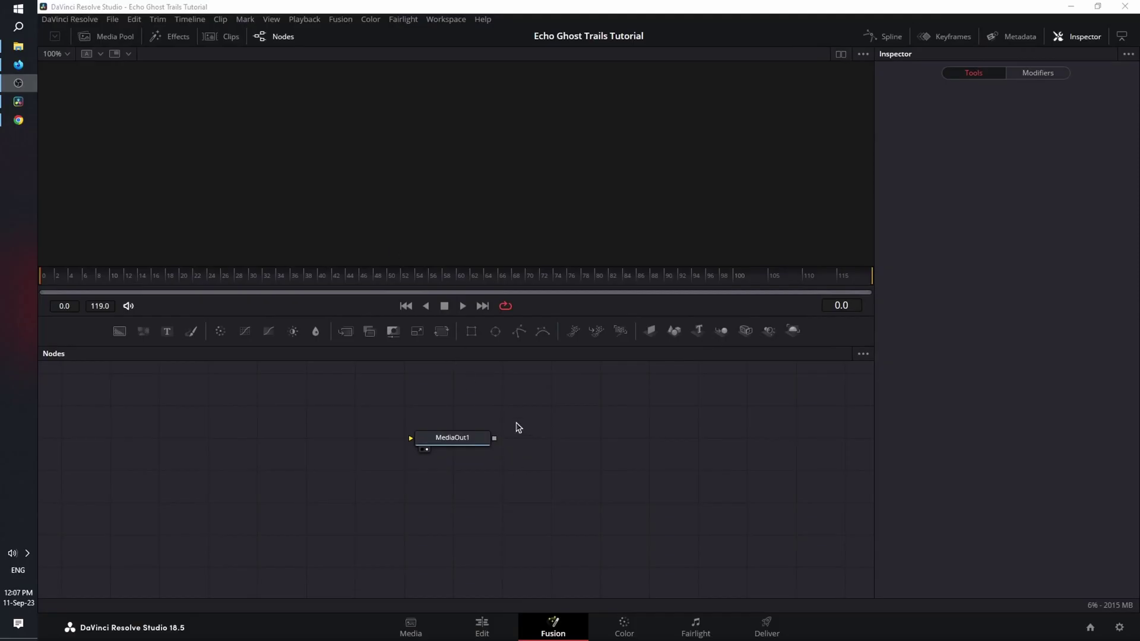
click(19, 46)
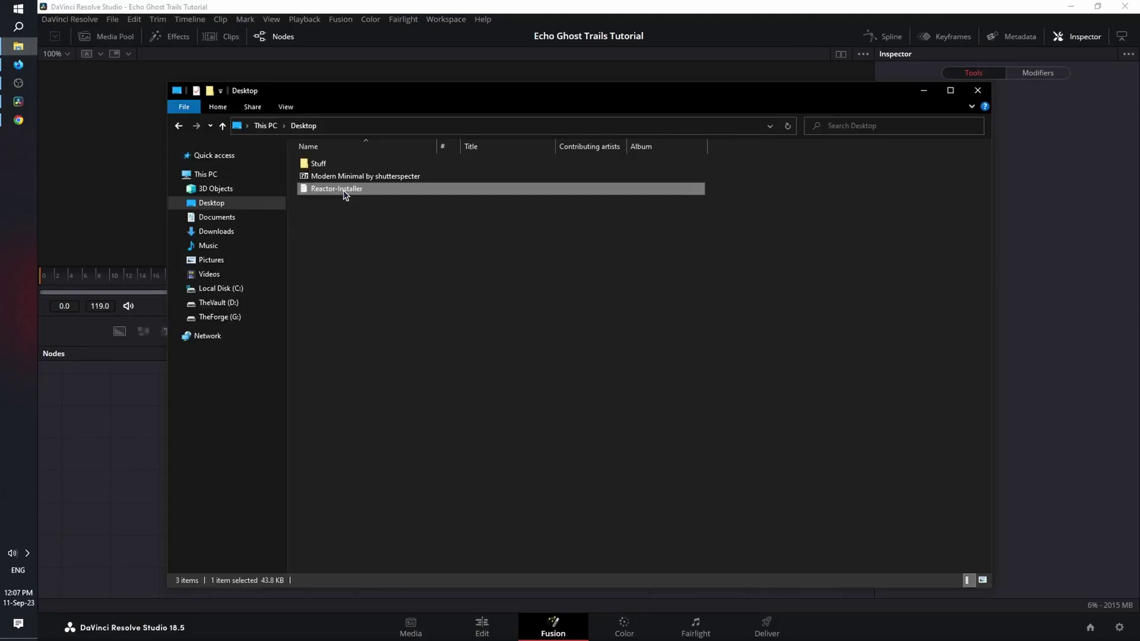
drag(344, 195, 122, 445)
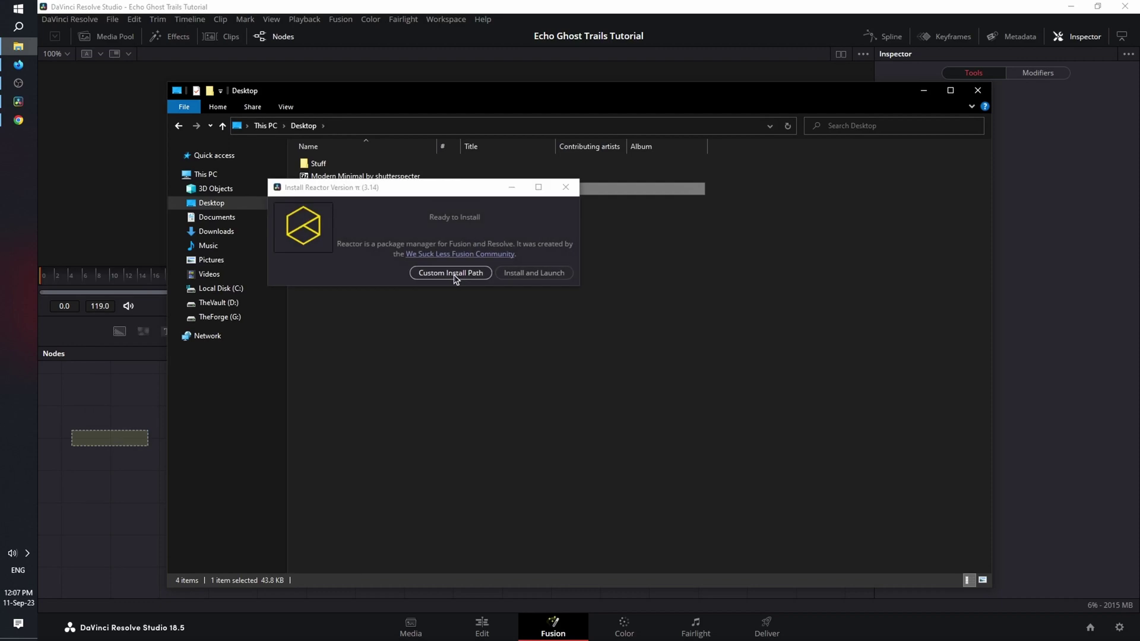
click(534, 273)
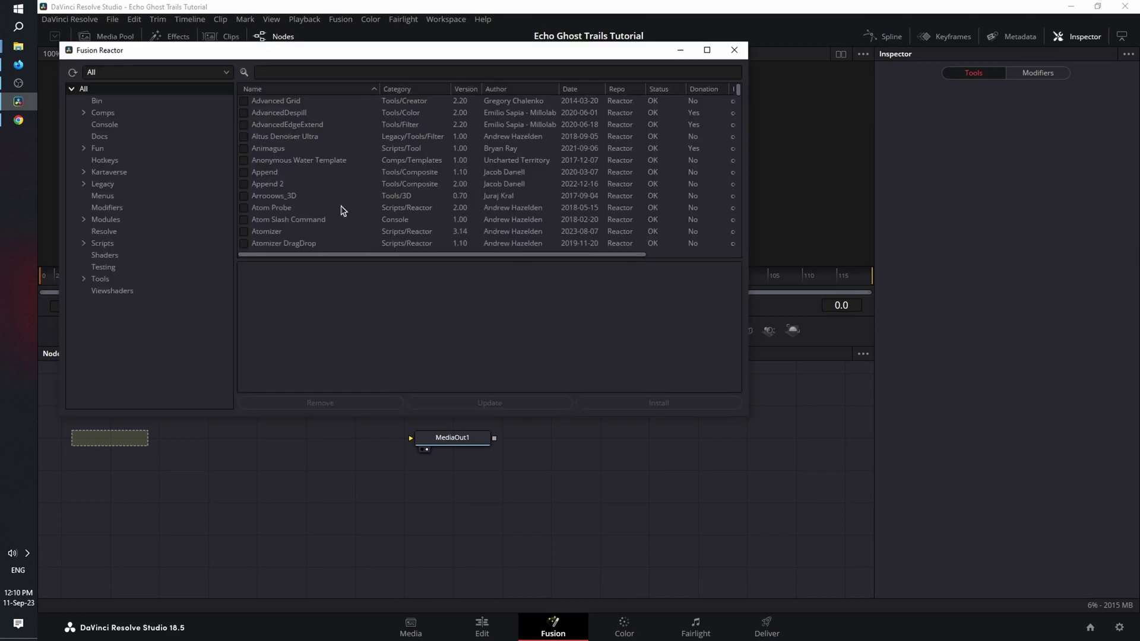
Step: Search Reactor for 'echo', install the Echo package, decline the donation prompt and close Reactor
click(369, 72)
text(echo)
click(244, 101)
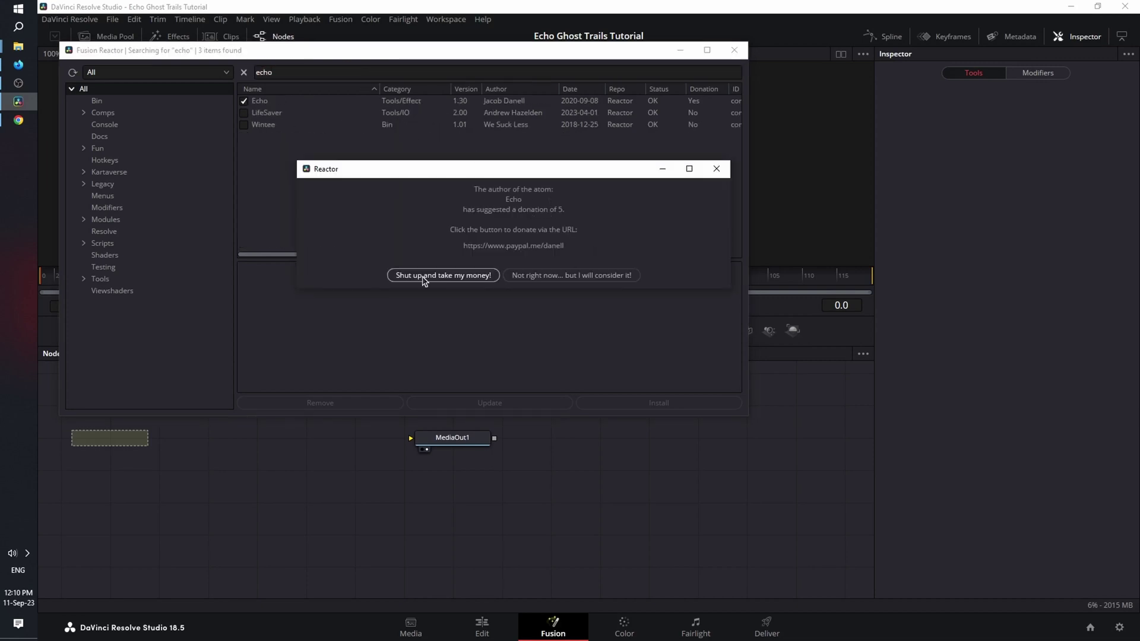
click(612, 275)
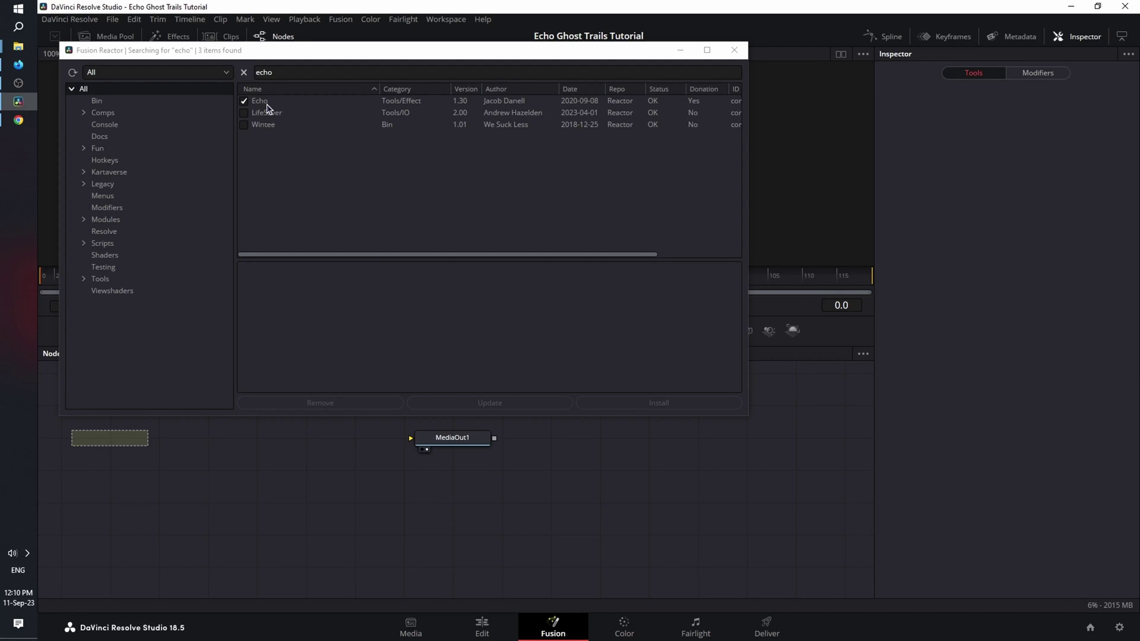
click(734, 50)
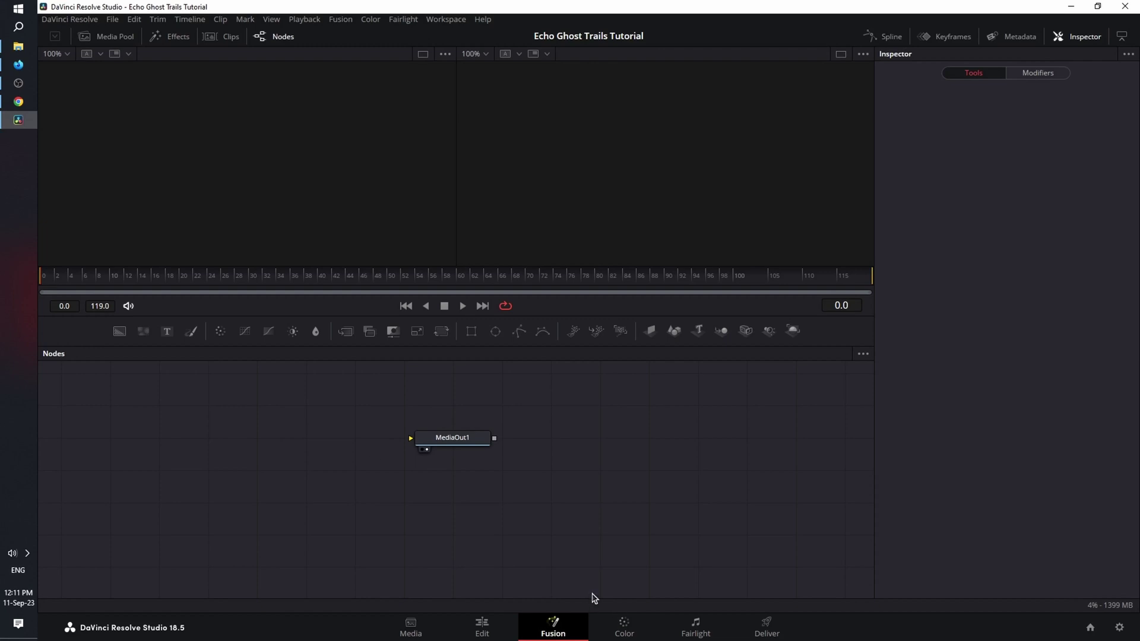
Step: Add an Echo node via tool search and place Echo1 just left of MediaOut1
key(shift+space)
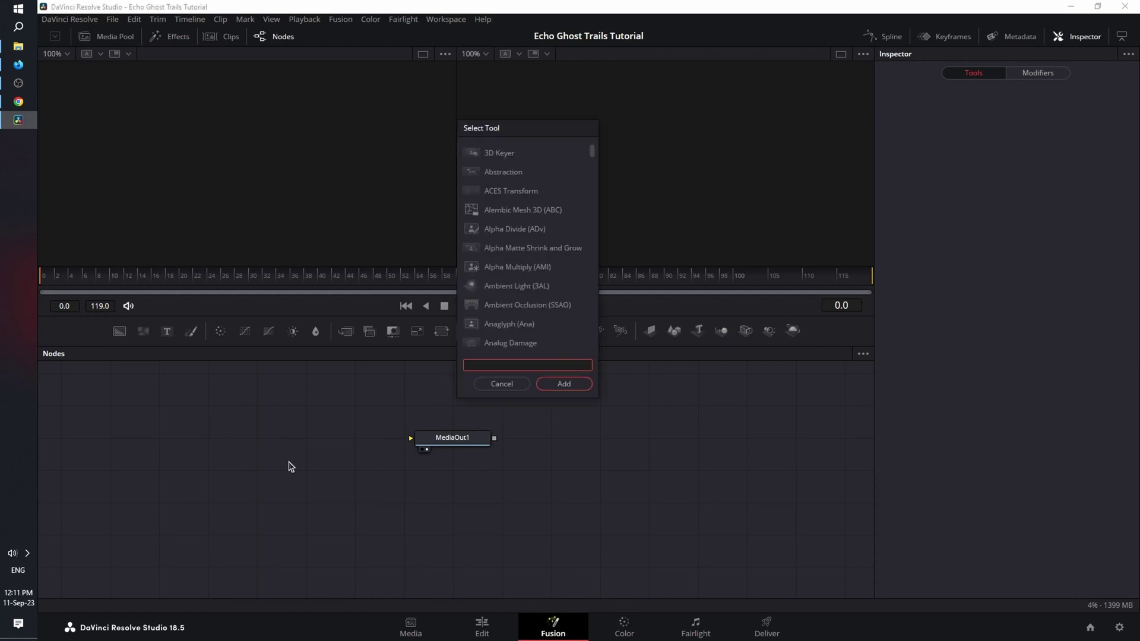
text(echo)
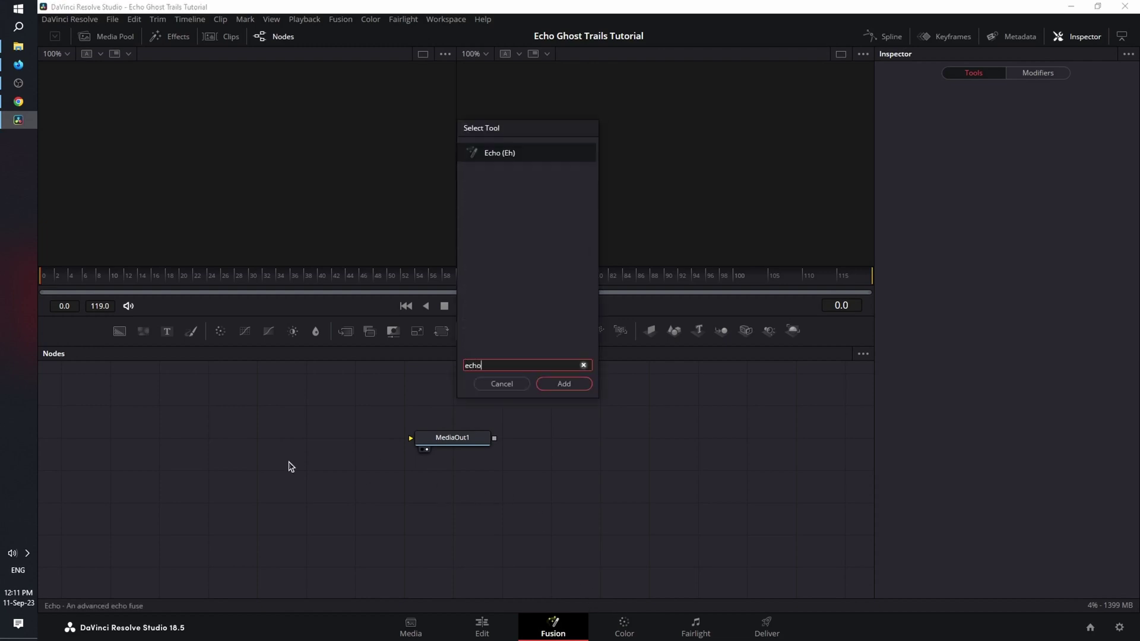
key(Return)
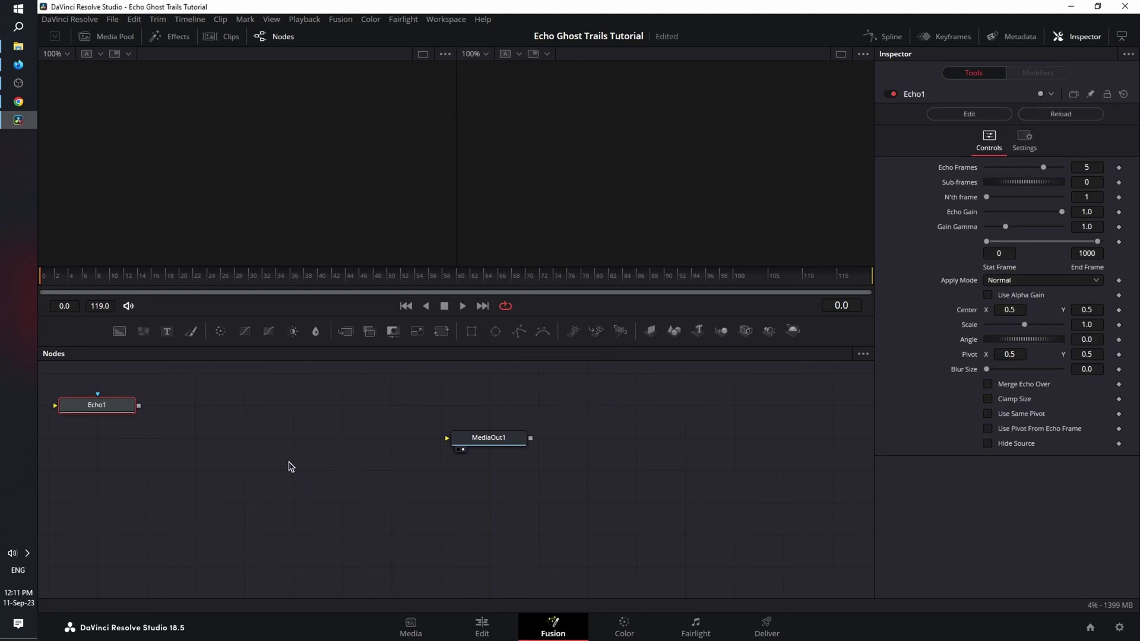
drag(97, 405, 342, 437)
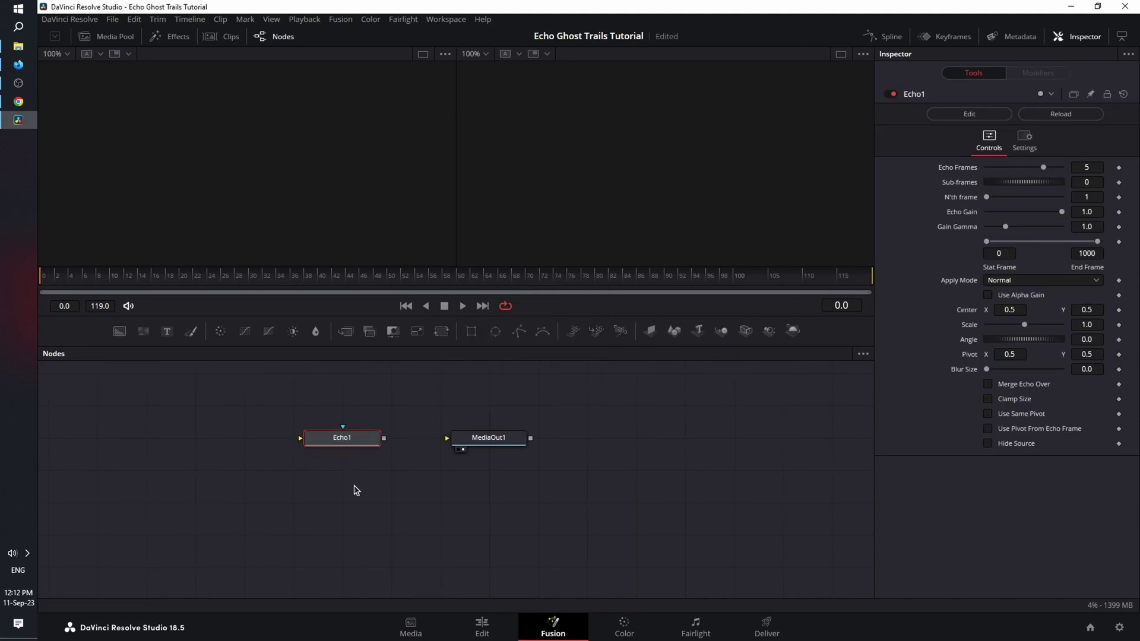
Step: Reopen Reactor from Workspace > Scripts and mark the Atom Probe package for installation
click(439, 20)
mouse_move(526, 400)
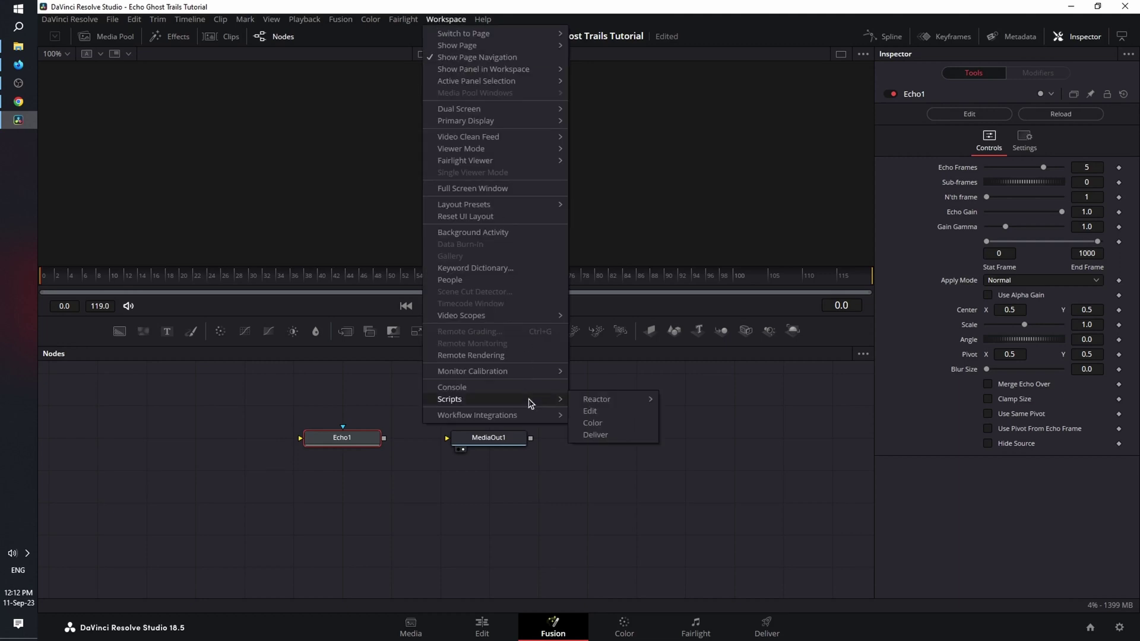
mouse_move(610, 405)
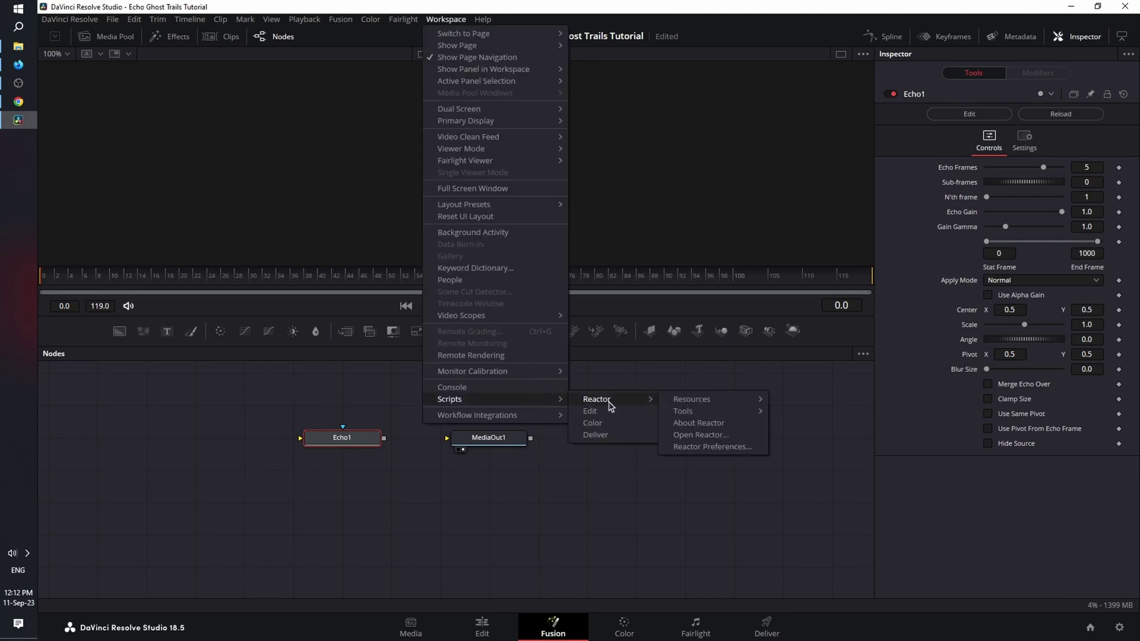
click(721, 436)
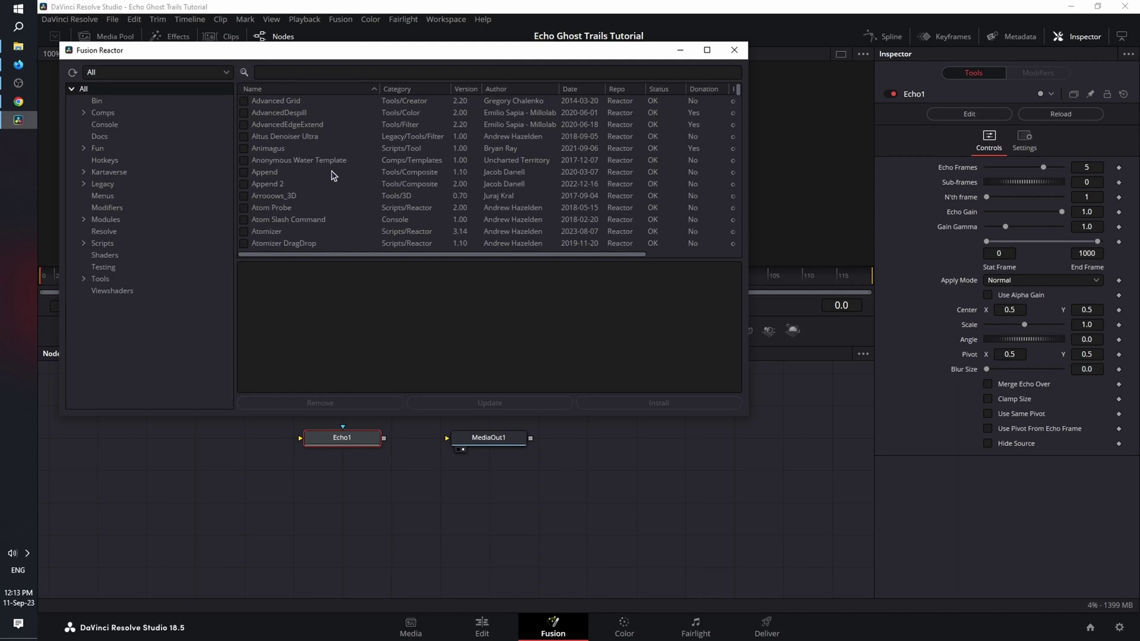
click(244, 208)
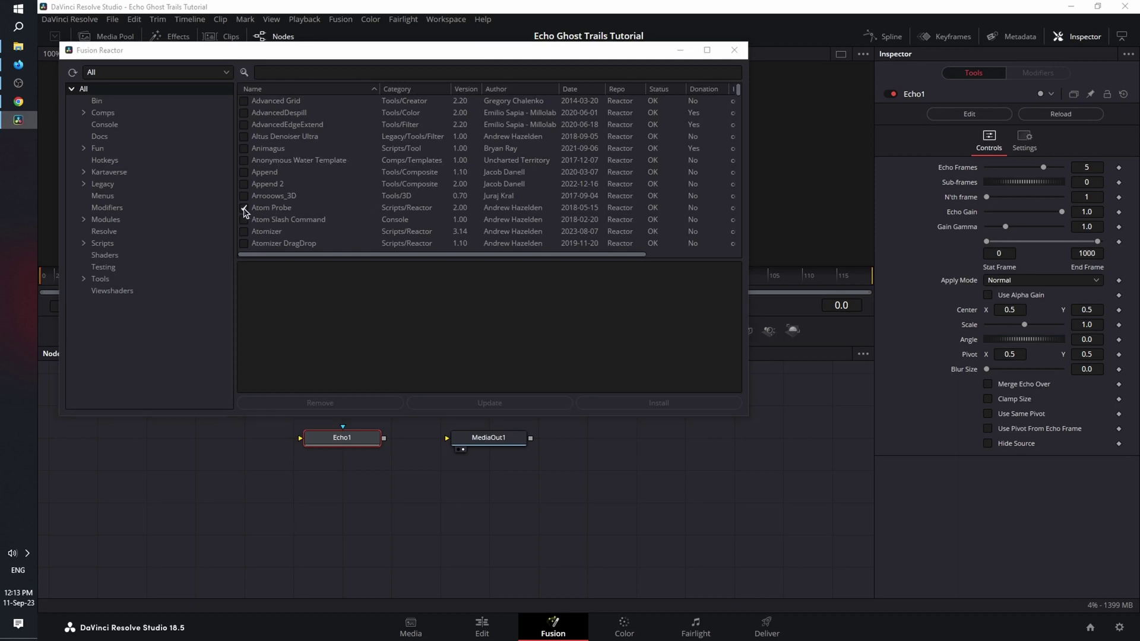